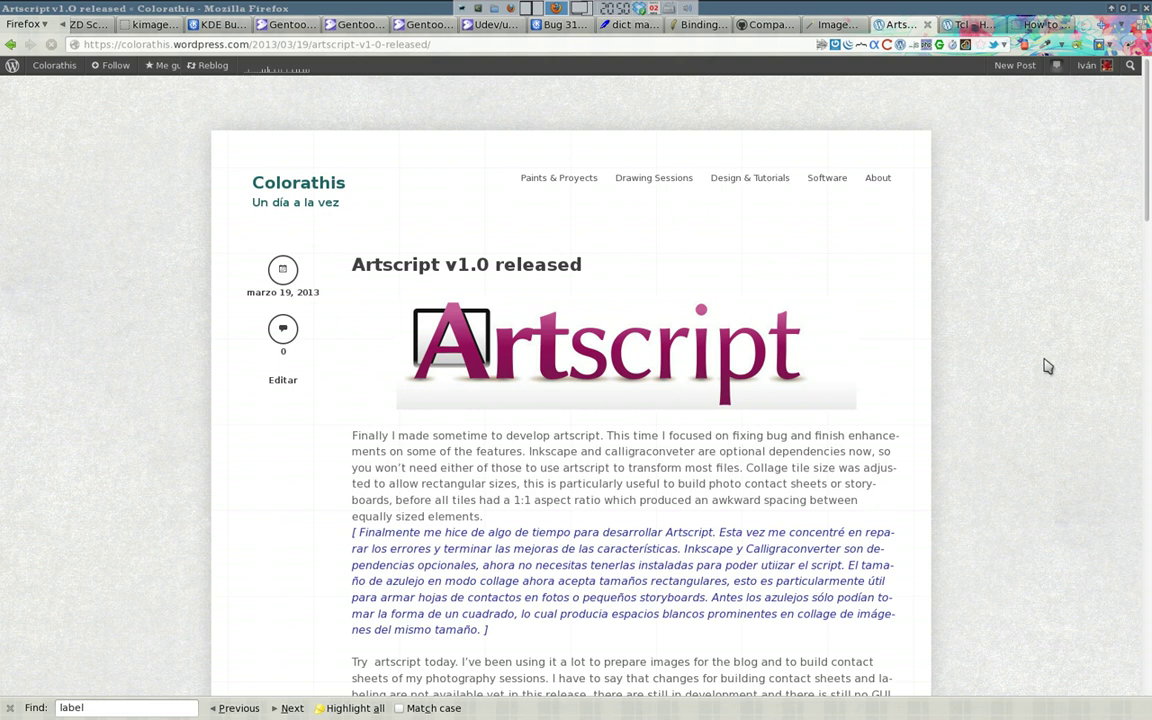
# Read through the Artscript v1.0 release post down to the example window and its resulting images.
pyautogui.moveTo(1147, 165); pyautogui.dragTo(1140, 382)
pyautogui.scroll(-5, 1140, 382)
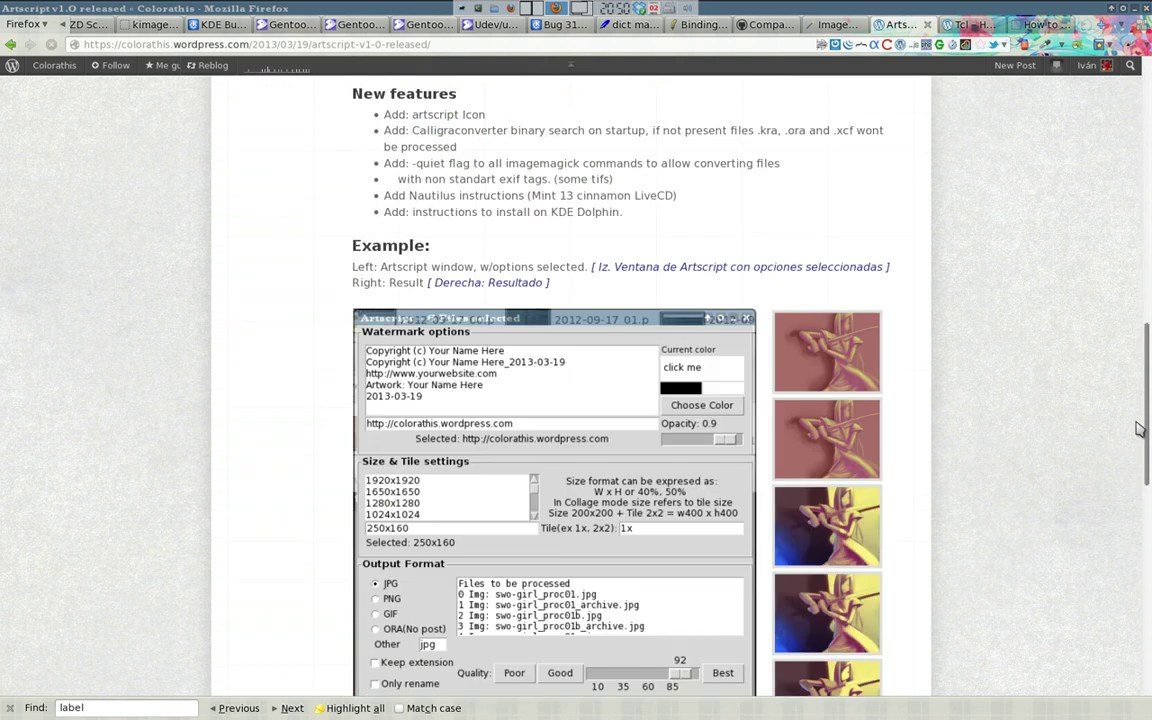
pyautogui.scroll(-2, 1070, 444)
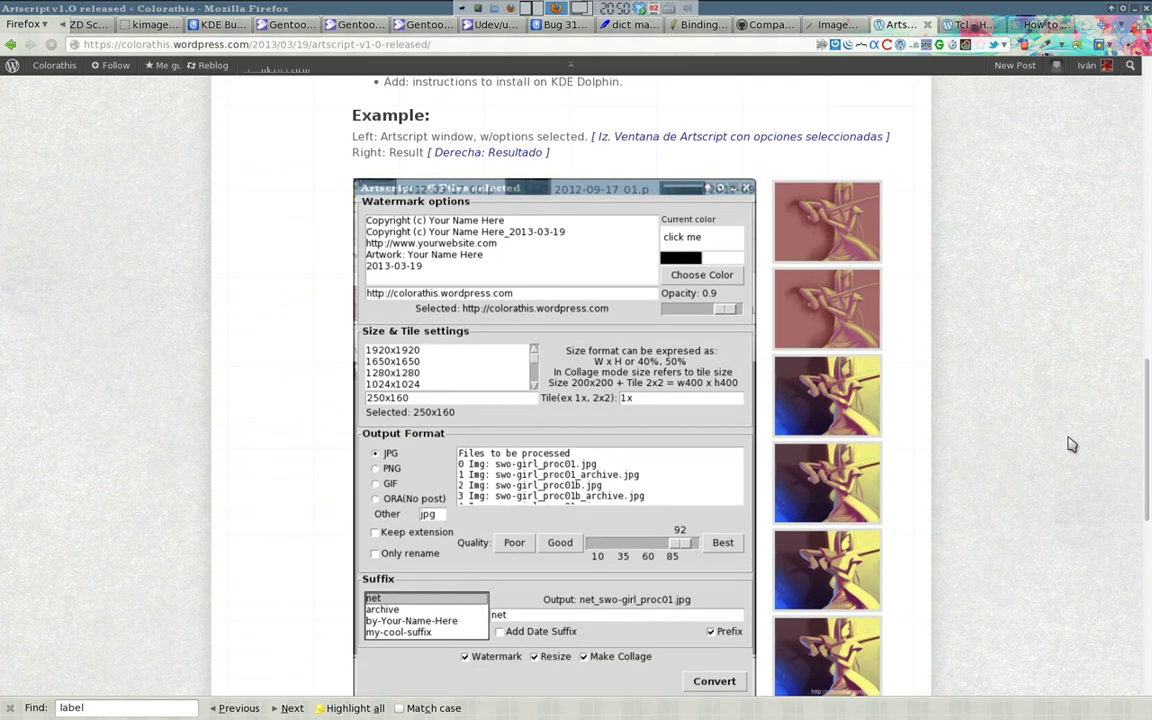
pyautogui.scroll(-1, 1070, 444)
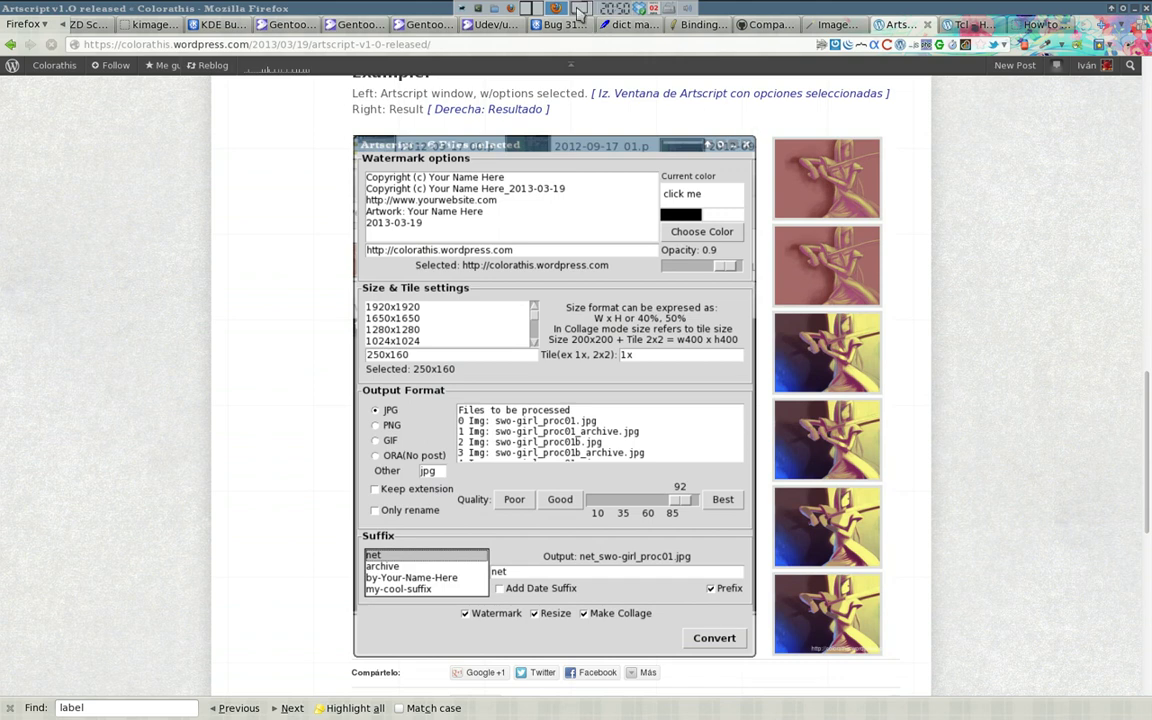
# Switch to the file manager, view the existing collage images starting from 0_collage-157759327.jpg, and close the image viewer.
pyautogui.click(522, 12)
pyautogui.click(537, 192)
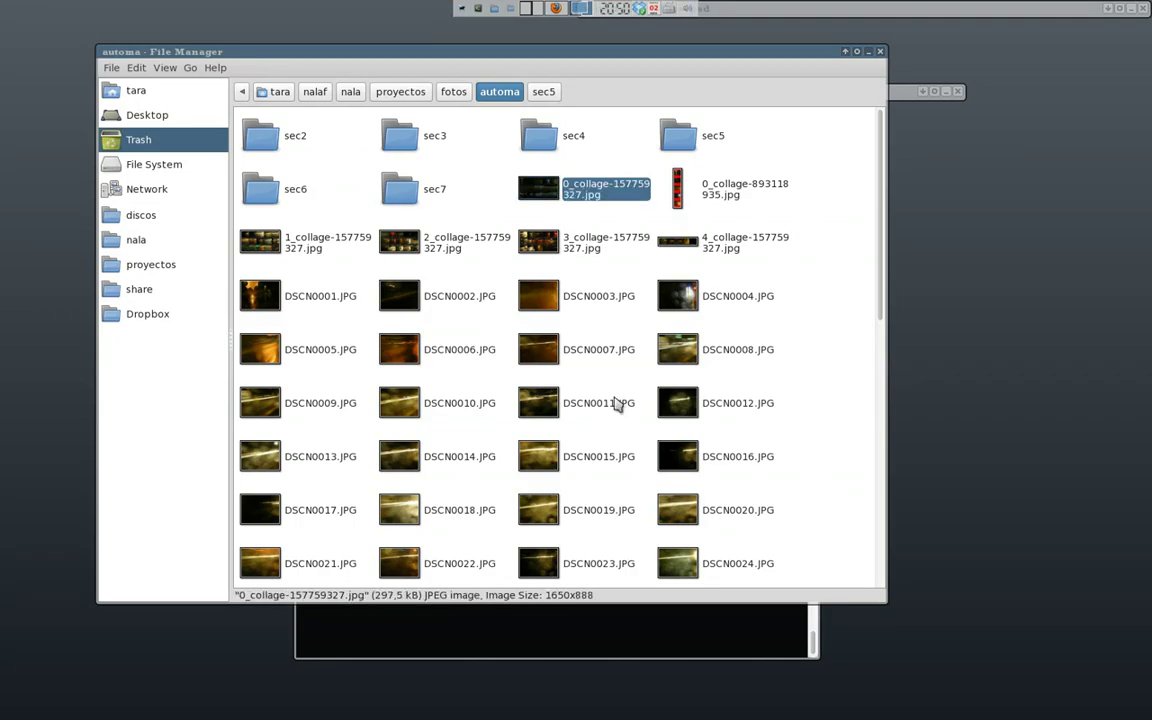
pyautogui.press('Return')
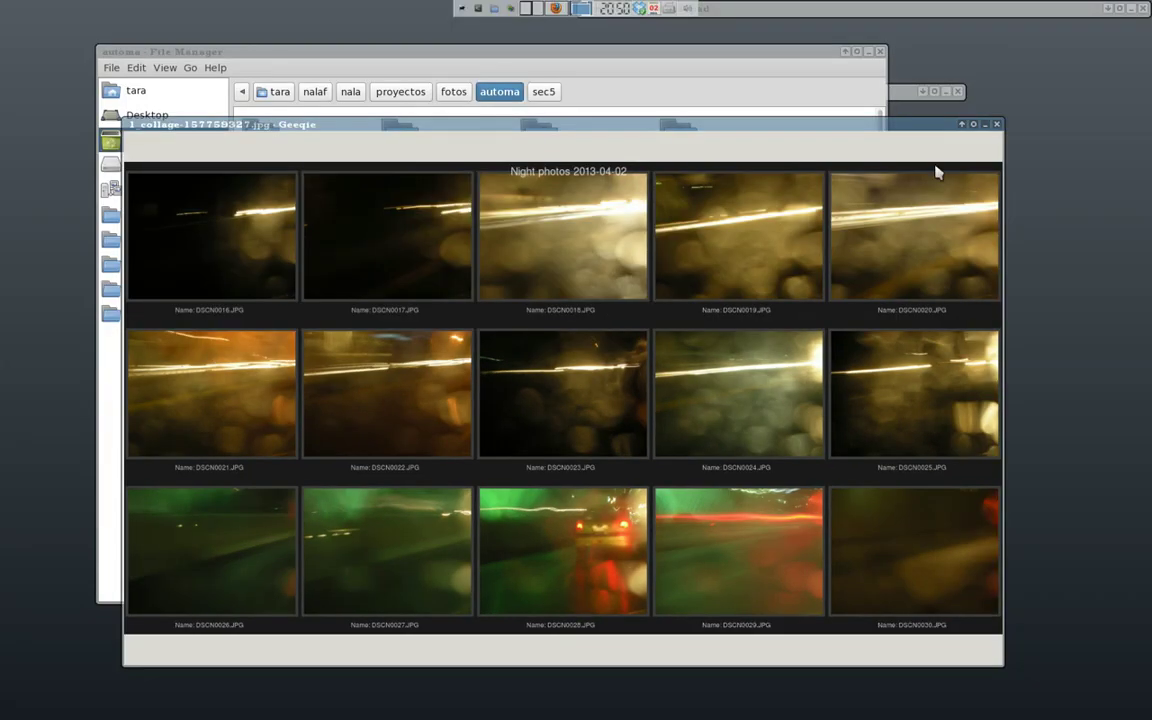
pyautogui.click(996, 124)
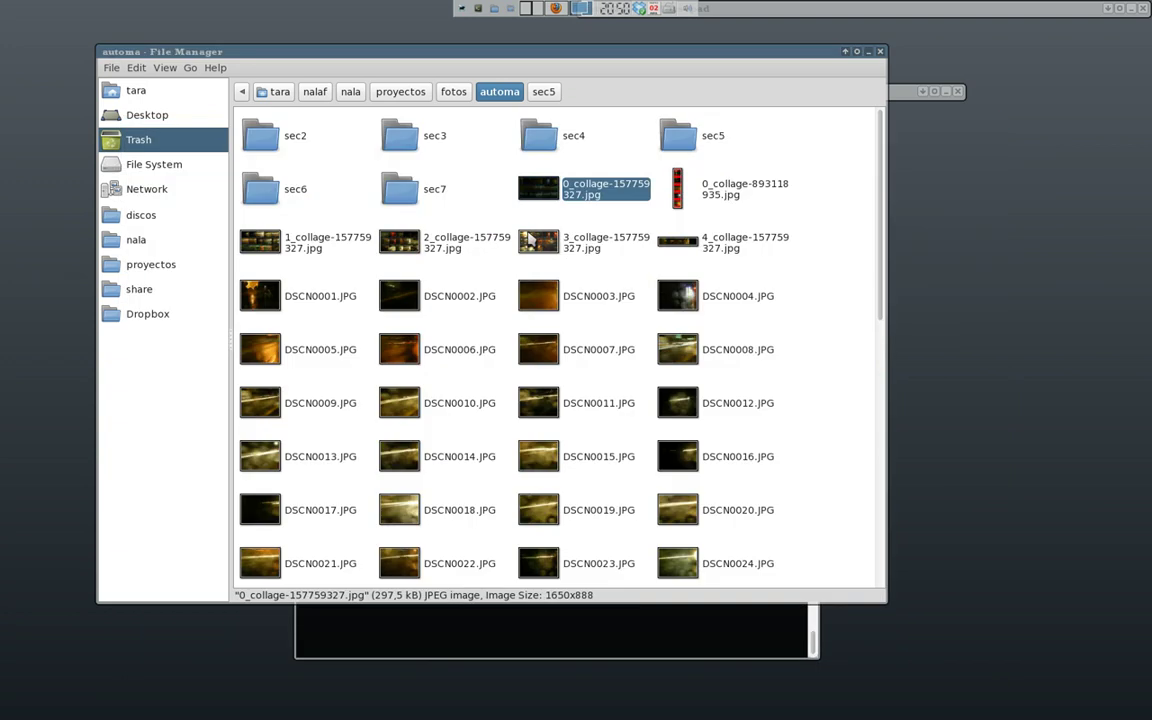
# Delete all the old collage images from the automa folder, from 0_collage-157759327.jpg through 4_collage-157759327.jpg.
pyautogui.keyDown('shift'); pyautogui.click(540, 245); pyautogui.keyUp('shift')
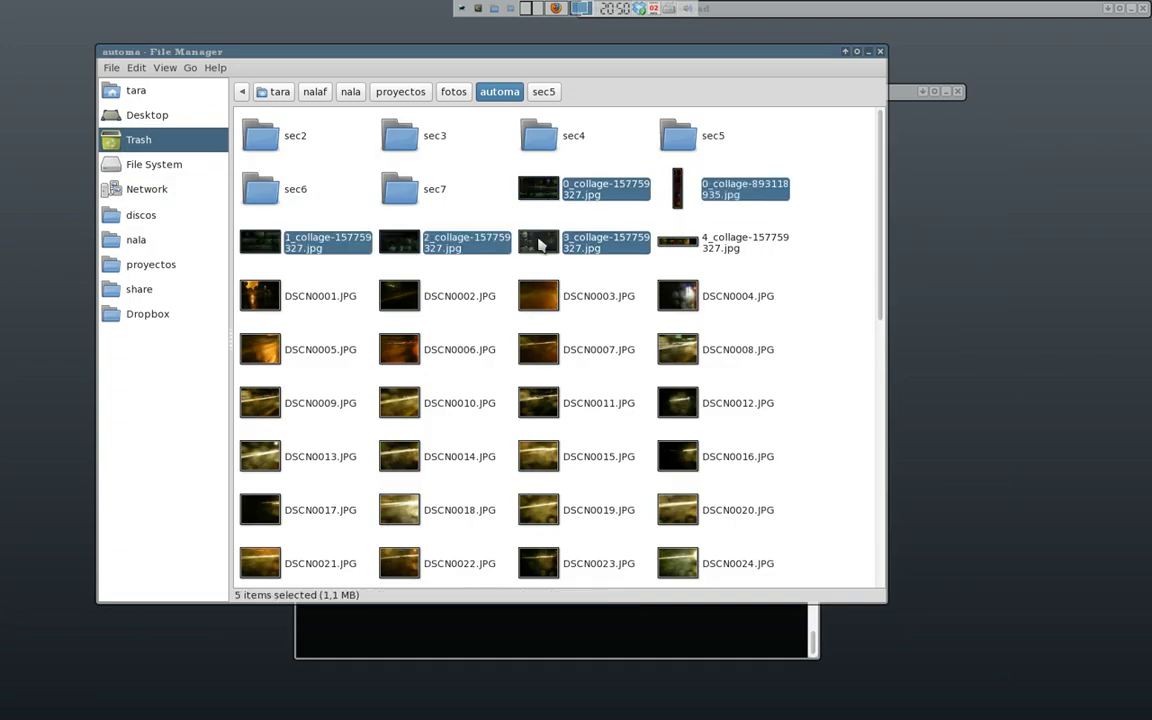
pyautogui.press('Delete')
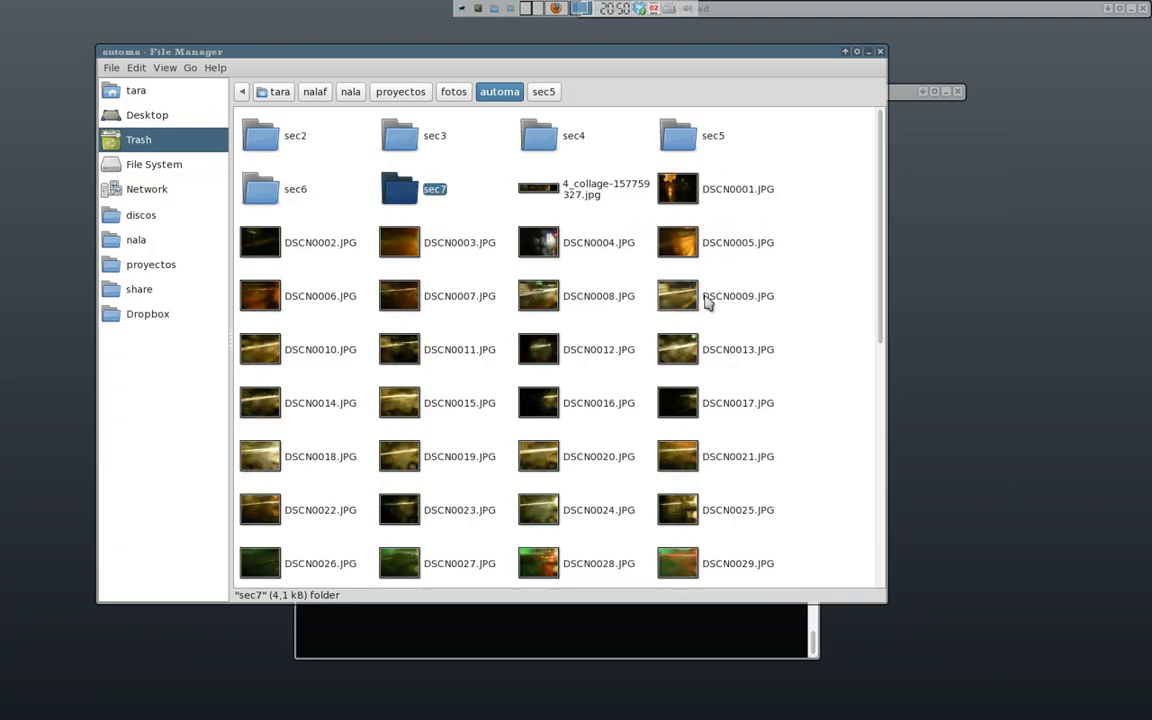
pyautogui.click(682, 203)
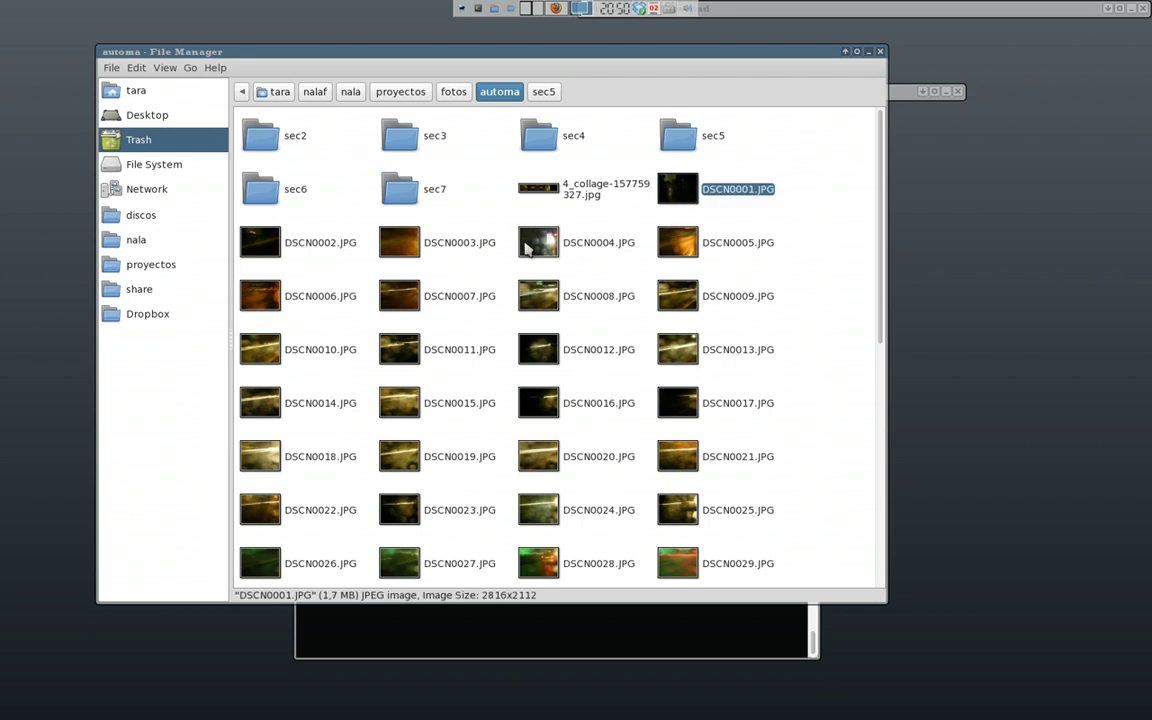
pyautogui.click(562, 205)
pyautogui.press('Delete')
# Select the photos DSCN0001.JPG through DSCN0065.JPG in the automa folder and open them with Artscript dev.
pyautogui.click(561, 206)
pyautogui.scroll(-8, 545, 445)
pyautogui.scroll(-1, 536, 437)
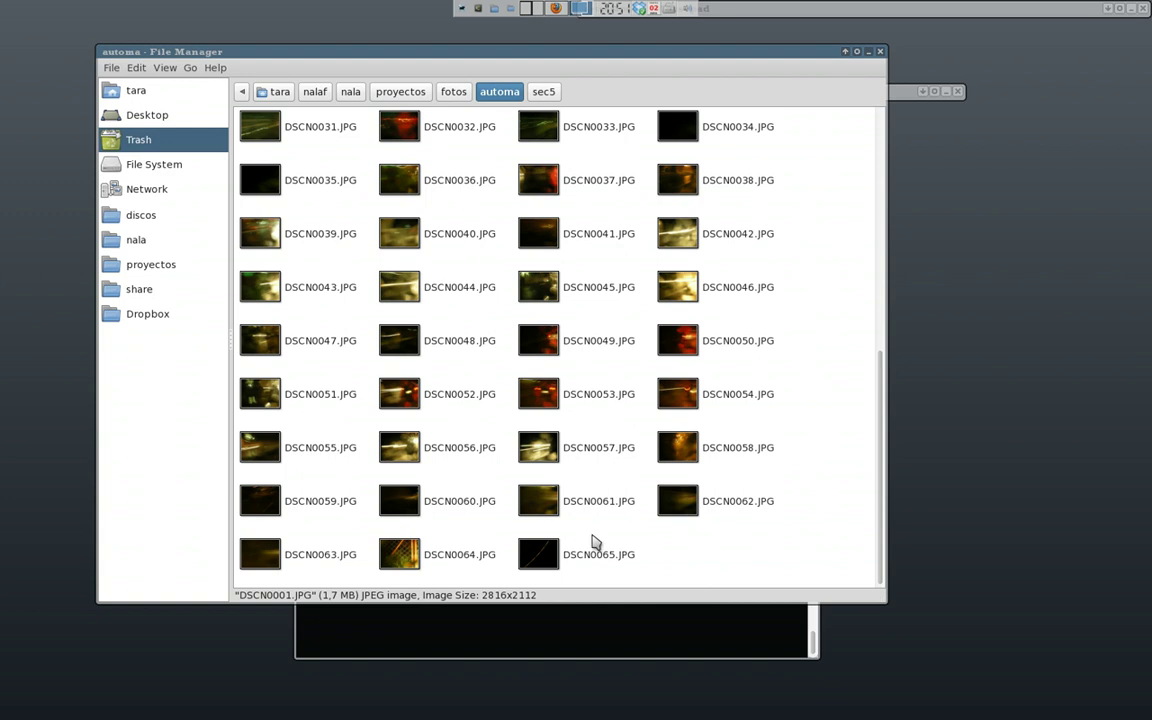
pyautogui.scroll(8, 592, 541)
pyautogui.click(541, 245)
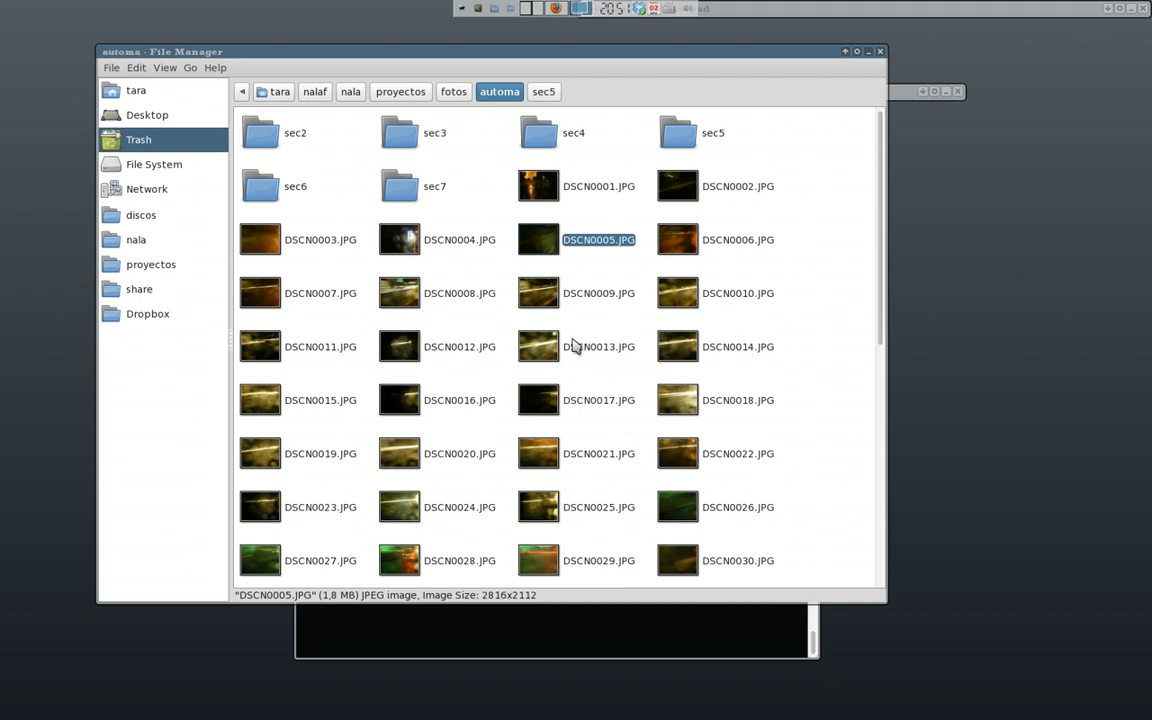
pyautogui.click(530, 185)
pyautogui.moveTo(884, 340); pyautogui.dragTo(864, 586)
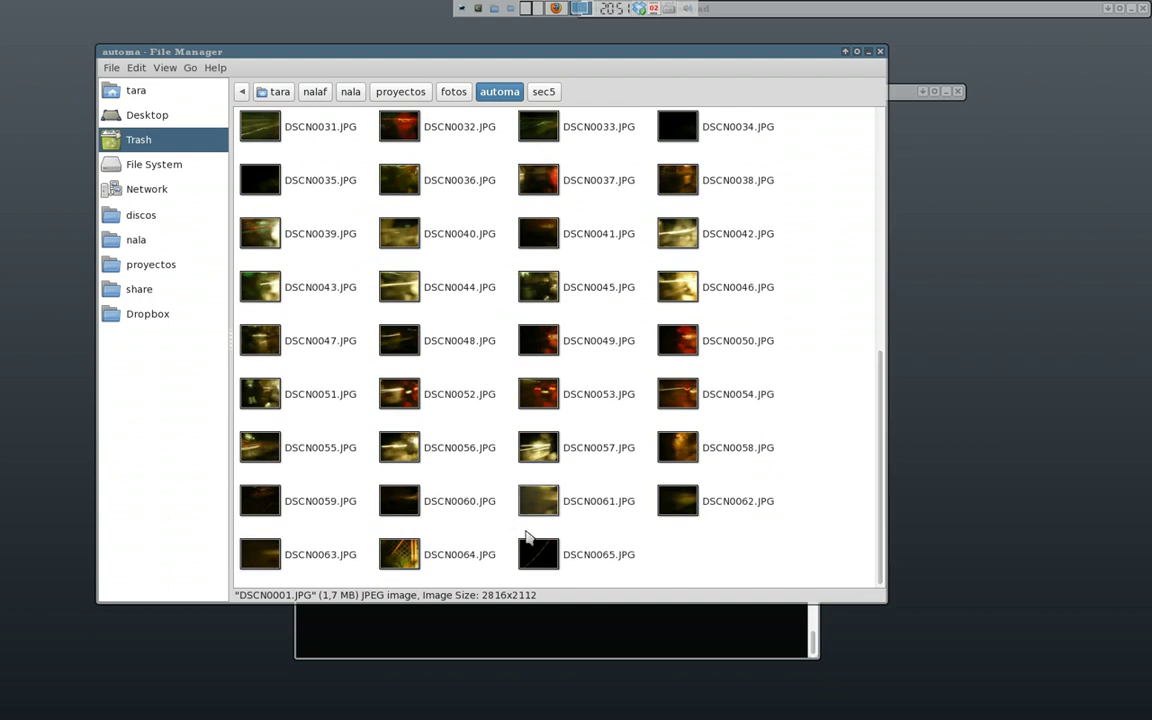
pyautogui.scroll(3, 530, 540)
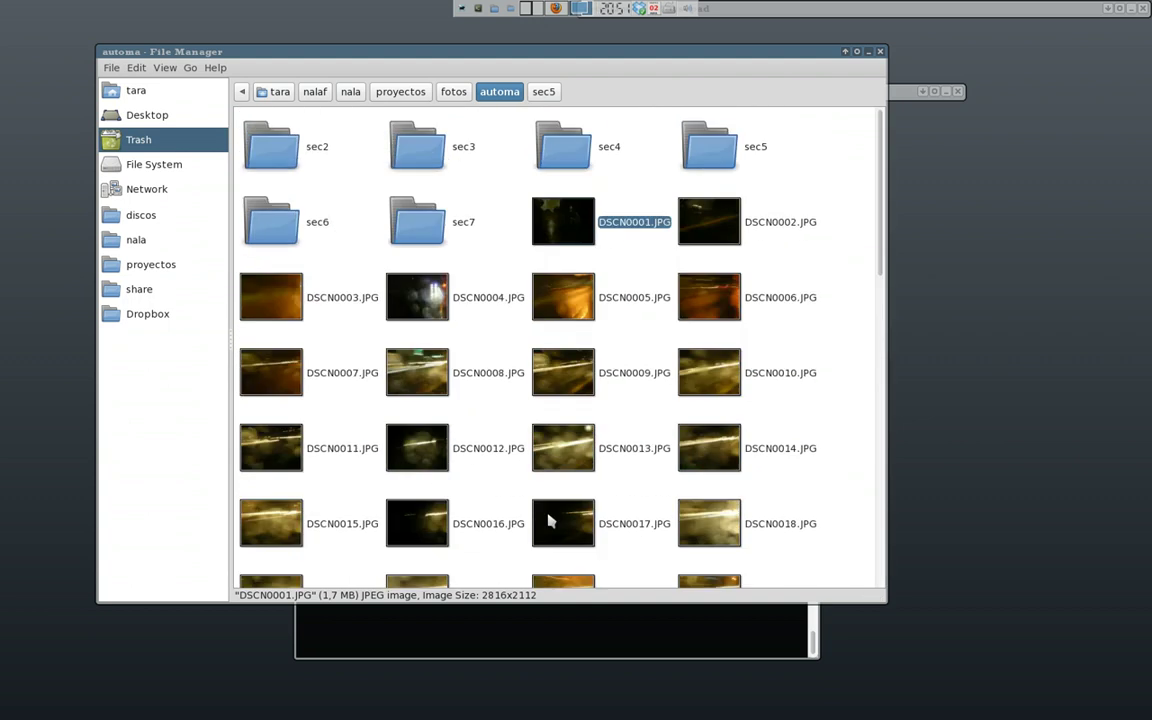
pyautogui.scroll(-2, 550, 521)
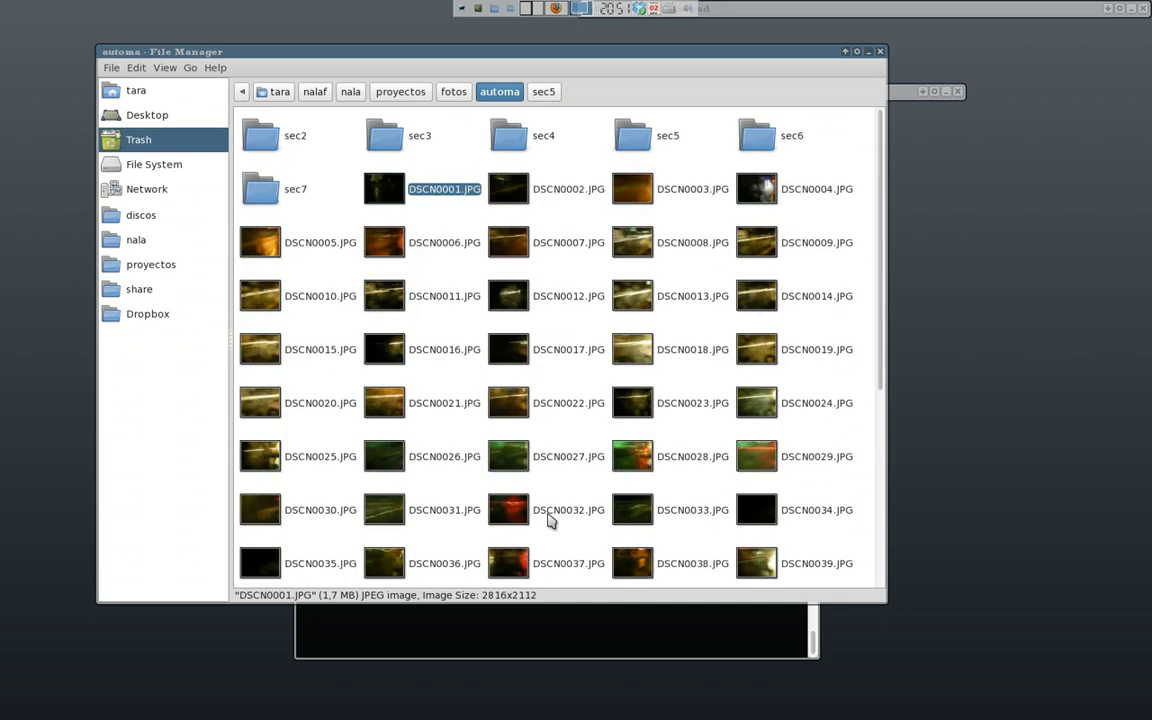
pyautogui.scroll(-1, 552, 518)
pyautogui.scroll(1, 650, 442)
pyautogui.moveTo(882, 391); pyautogui.dragTo(882, 600)
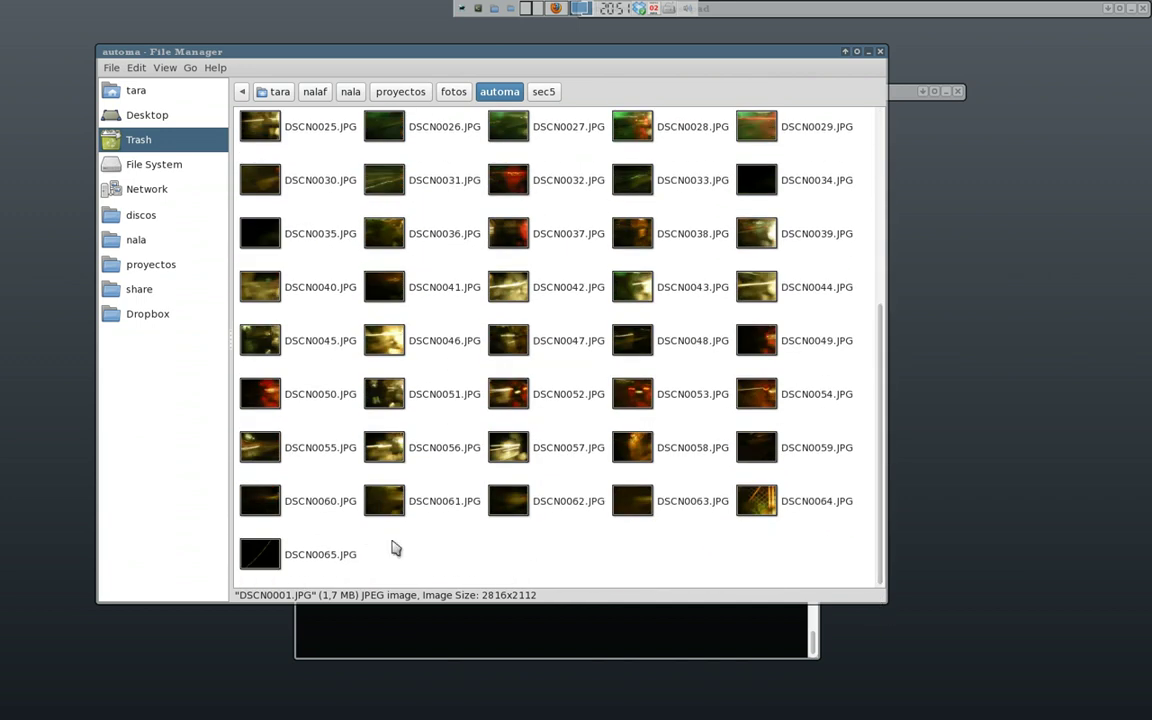
pyautogui.hotkey('ctrl', 'a')
pyautogui.rightClick(257, 555)
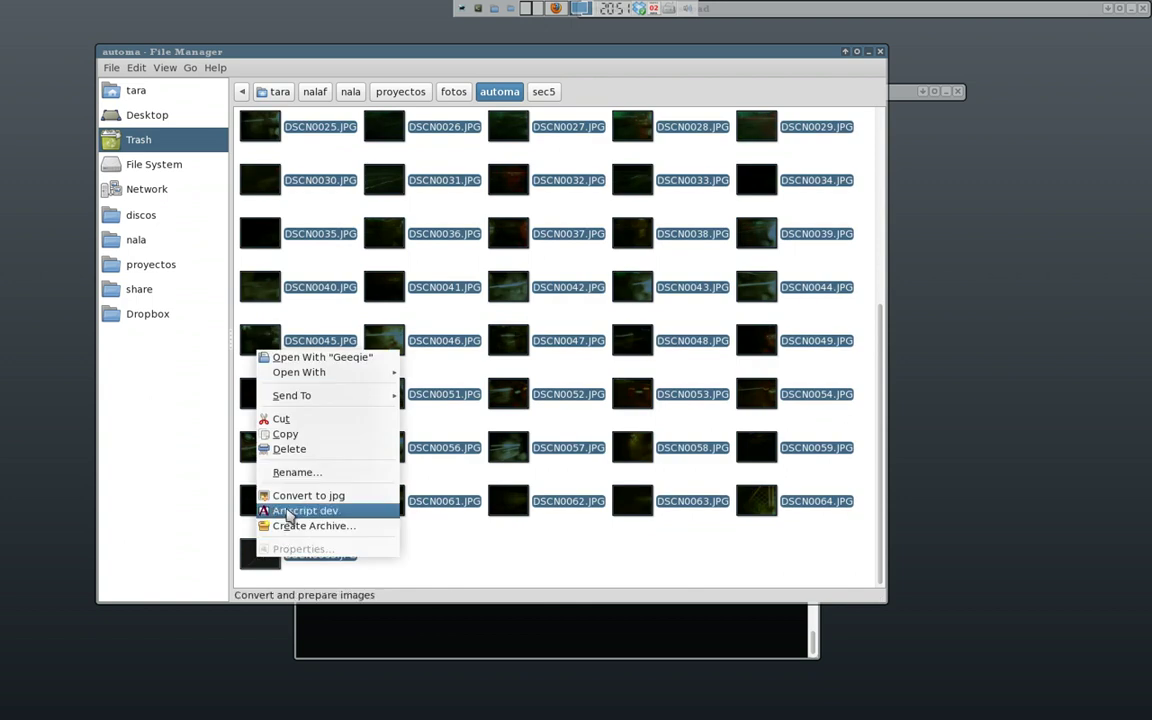
pyautogui.click(289, 511)
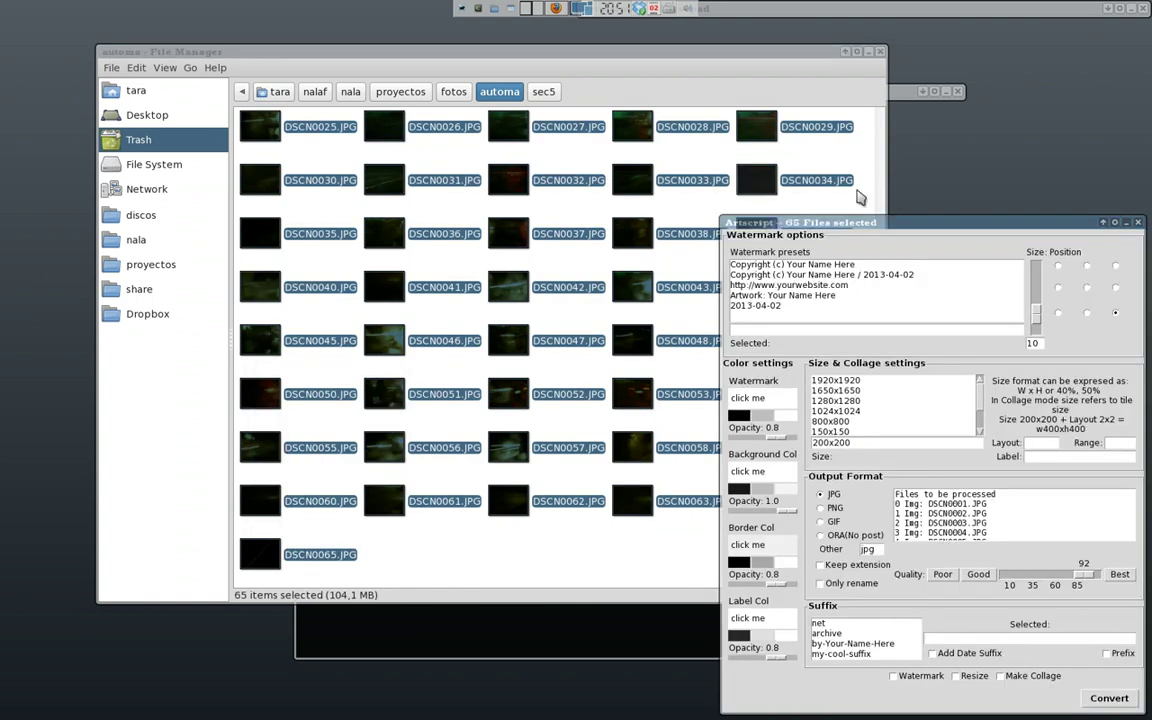
# Try several watermark positions, then set the watermark size to 20 and its position to North.
pyautogui.moveTo(897, 226); pyautogui.dragTo(739, 153)
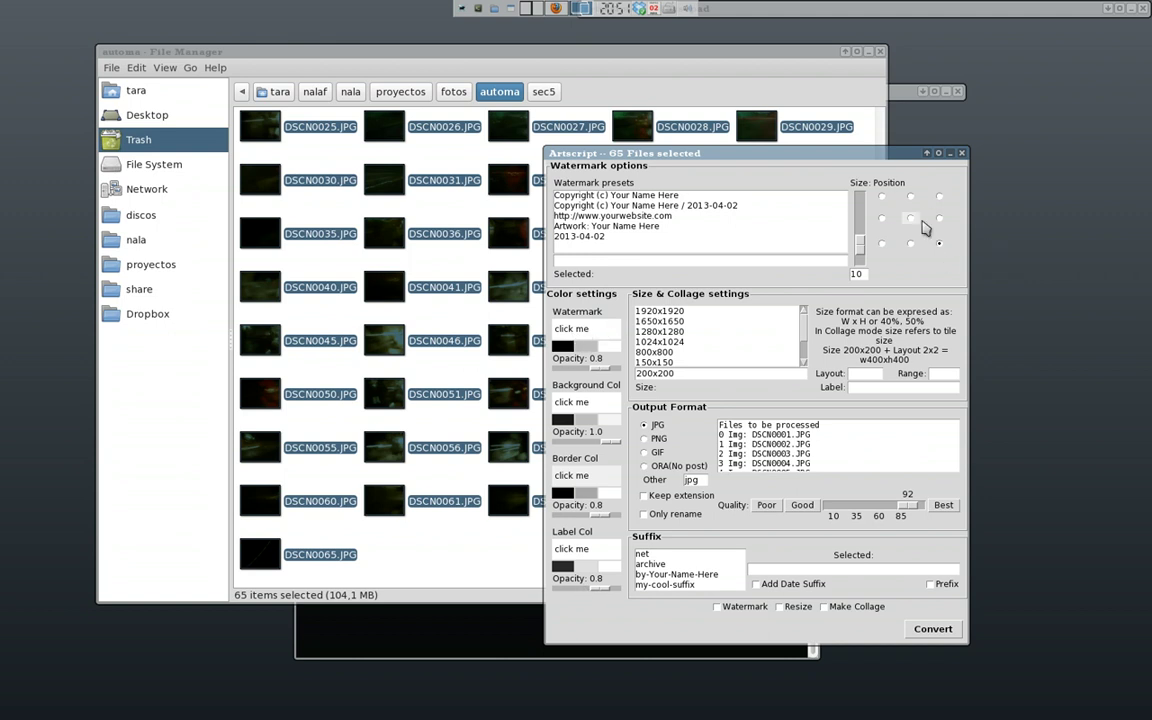
pyautogui.click(881, 243)
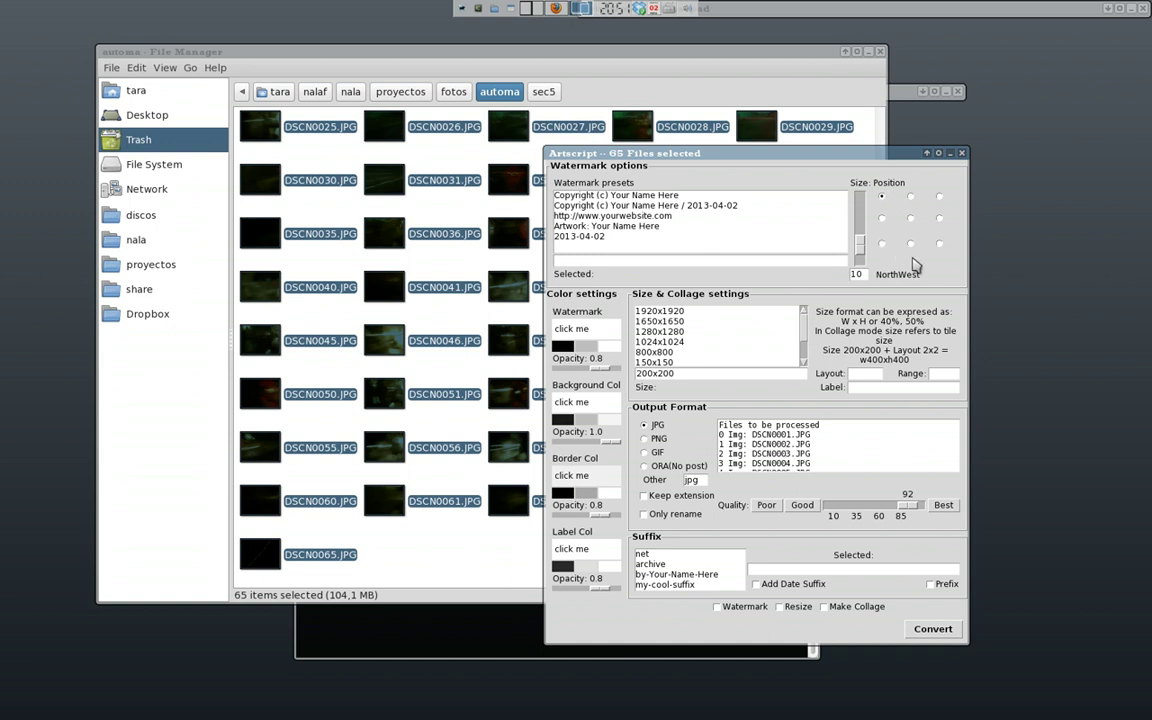
pyautogui.click(910, 243)
pyautogui.click(910, 218)
pyautogui.click(881, 243)
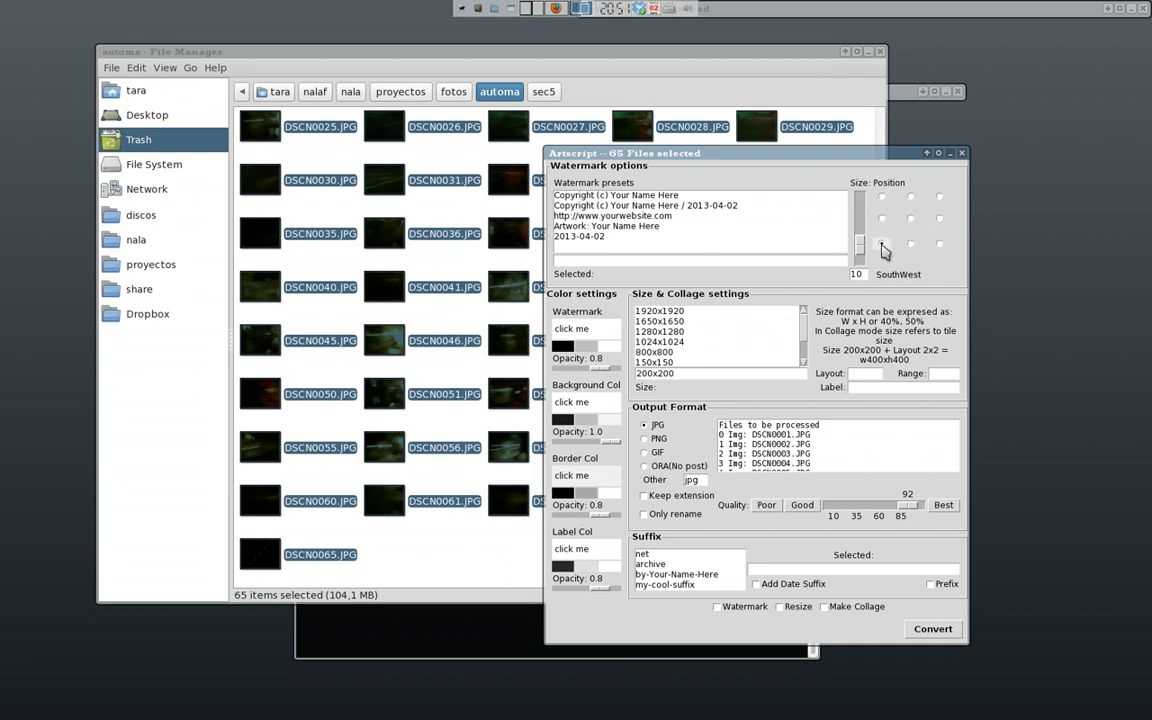
pyautogui.click(939, 243)
pyautogui.click(861, 238)
pyautogui.click(910, 196)
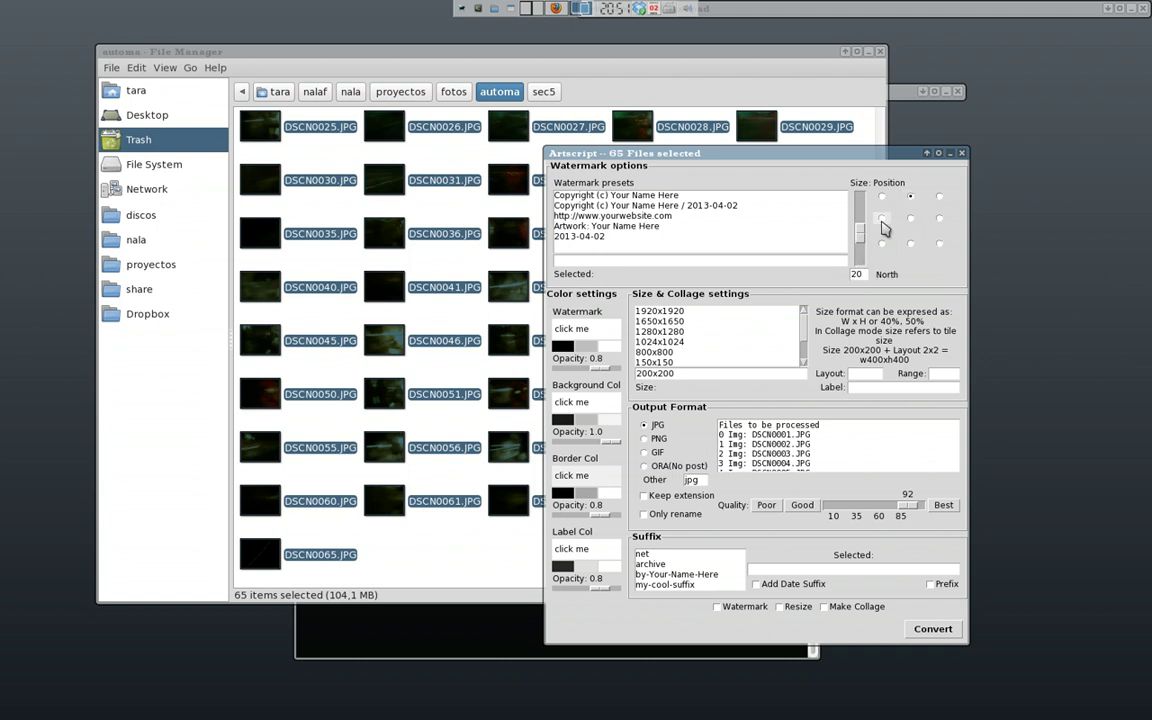
# Choose the 2013-04-02 watermark preset and change its text to "Photos 2013-04-02".
pyautogui.click(598, 195)
pyautogui.click(585, 236)
pyautogui.click(592, 260)
pyautogui.write('Photos 2013-04-02')
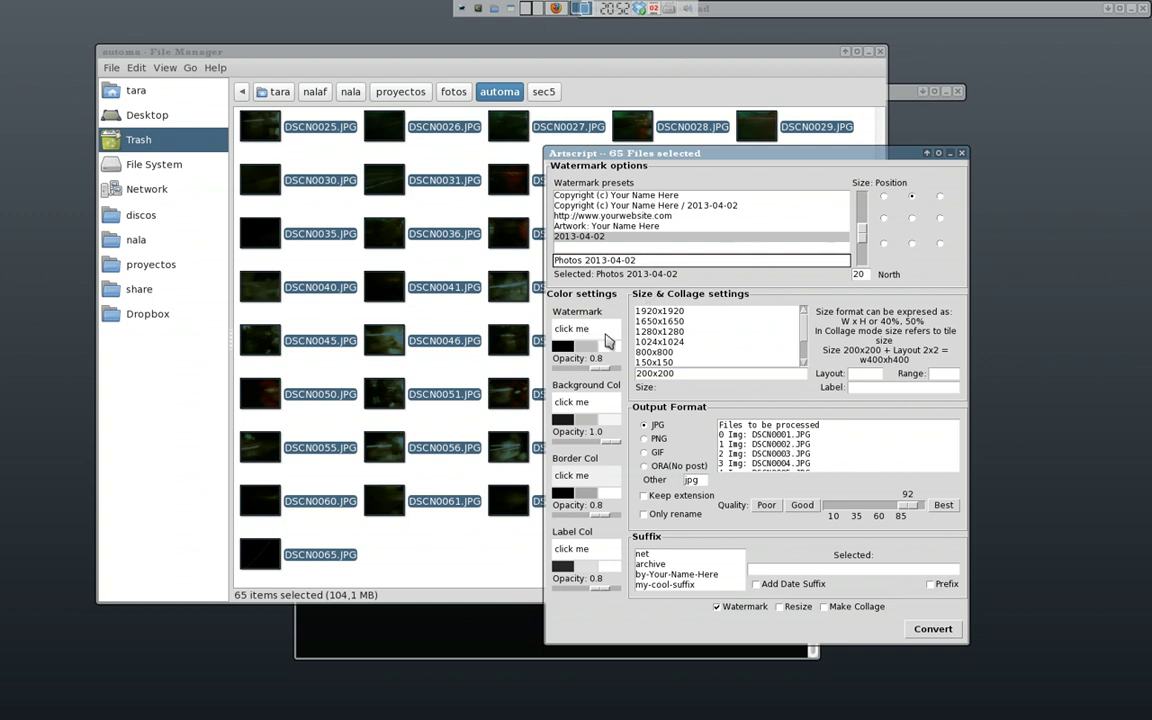
# Apply the darkest preset swatch as the background color and set the border color to #444.
pyautogui.click(566, 419)
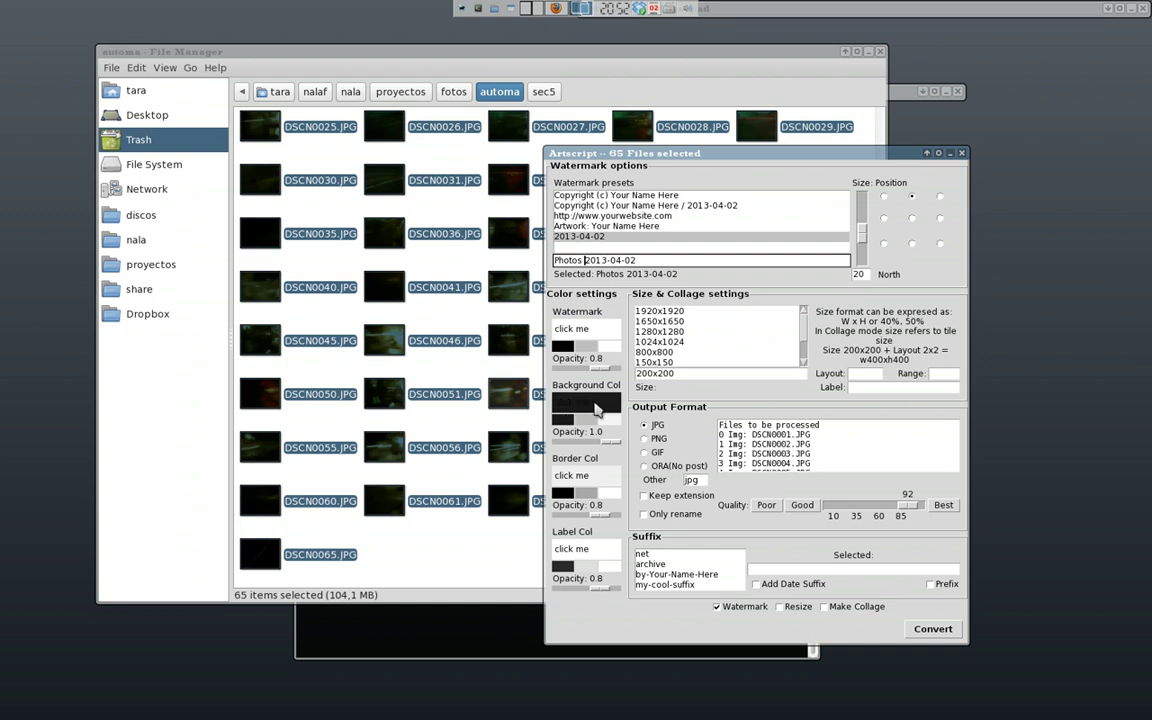
pyautogui.click(575, 481)
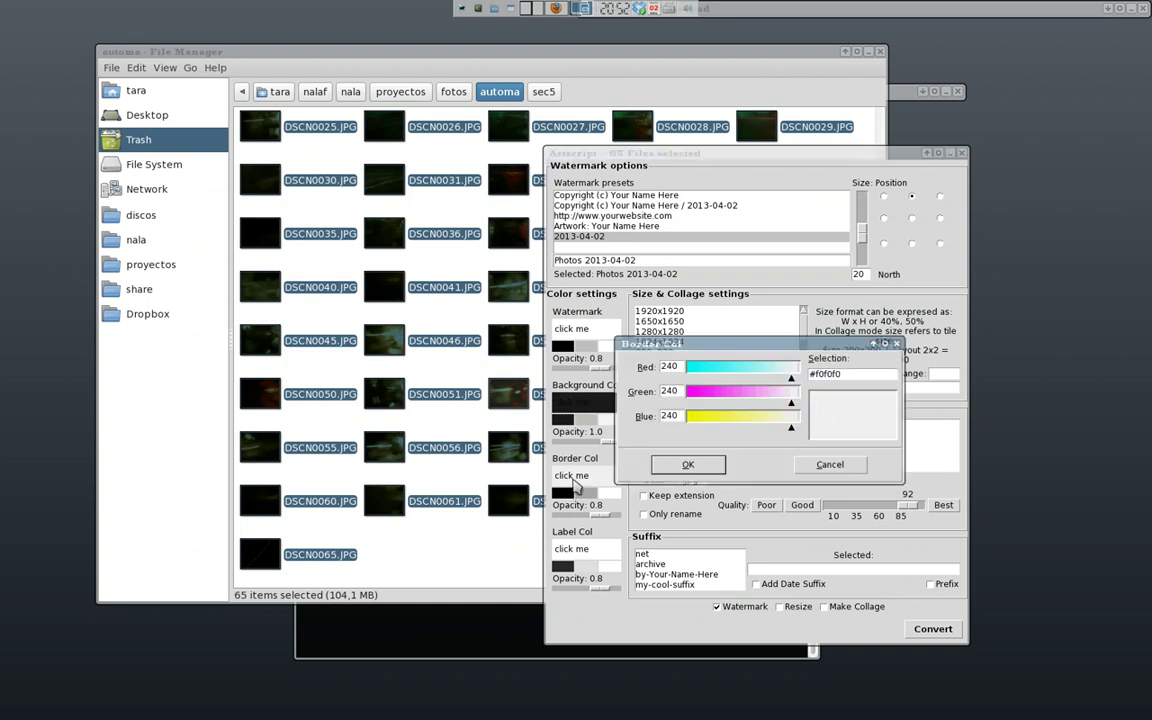
pyautogui.doubleClick(817, 375)
pyautogui.write('#444')
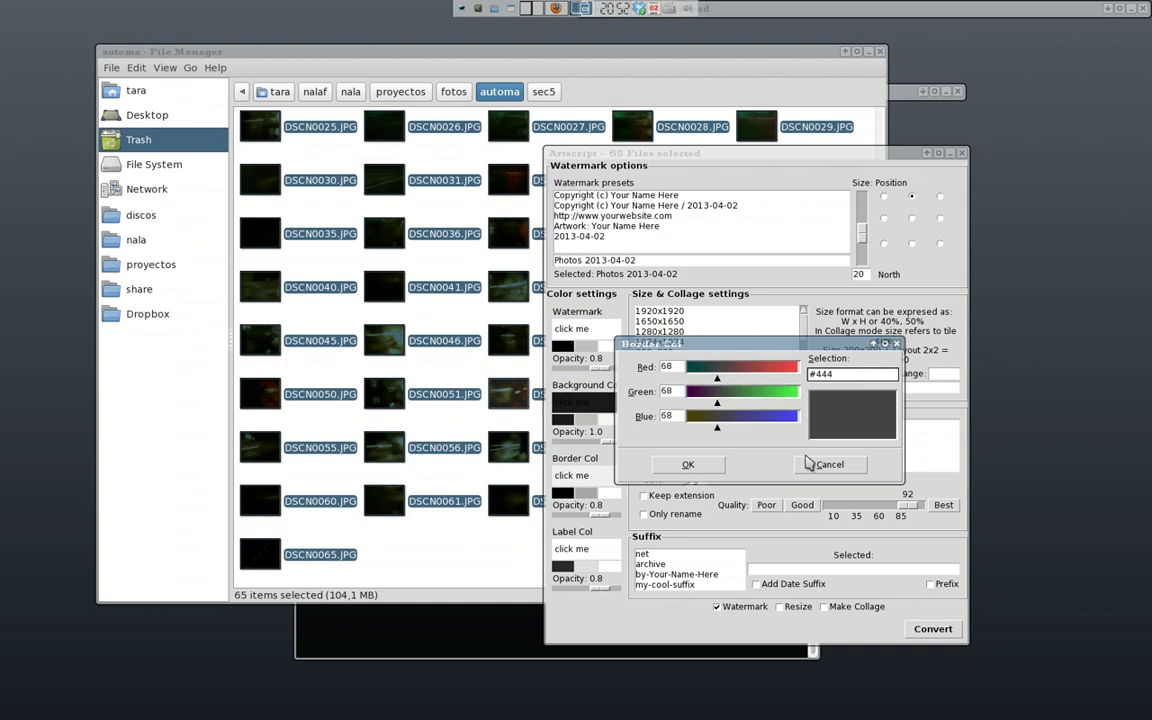
pyautogui.click(688, 464)
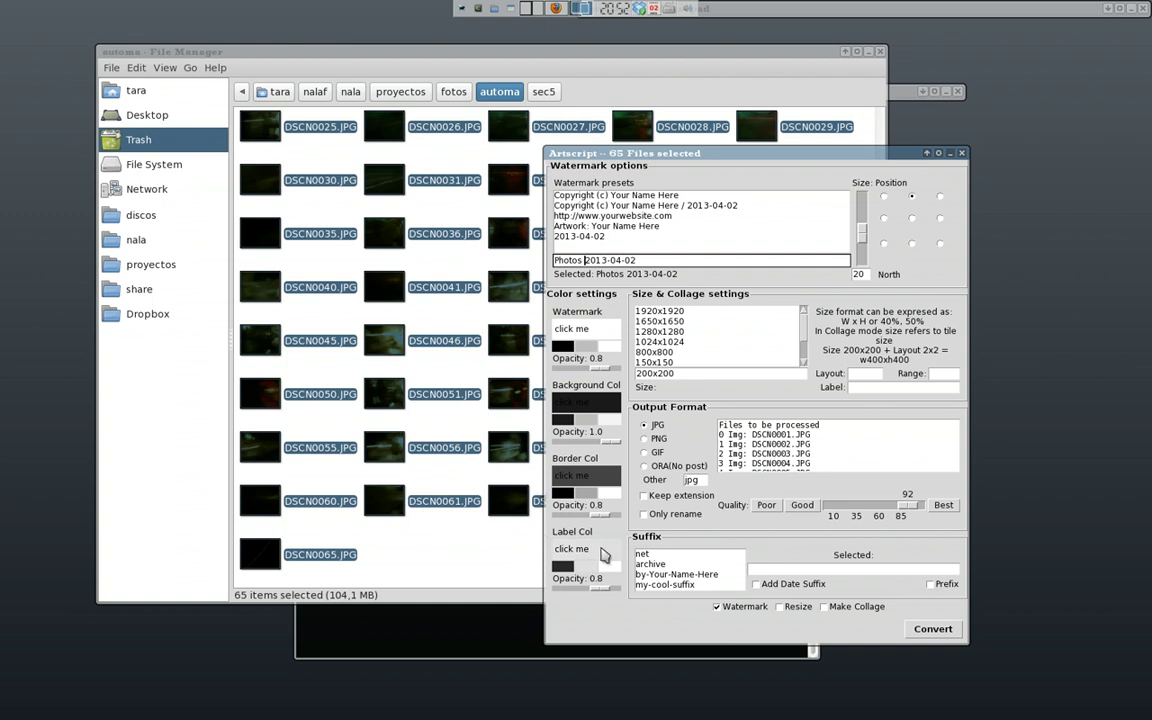
# Set the collage layout to 5x, the range to 15 and the label to "Name: %f".
pyautogui.click(856, 388)
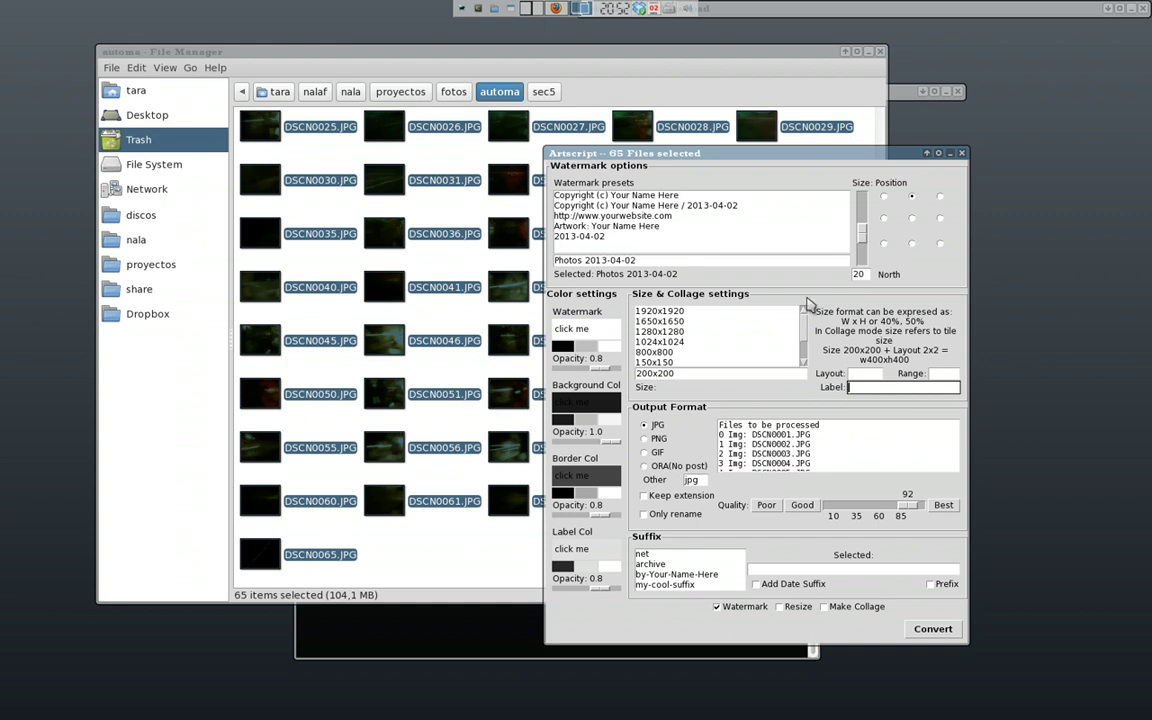
pyautogui.moveTo(708, 153); pyautogui.dragTo(622, 183)
pyautogui.click(772, 402)
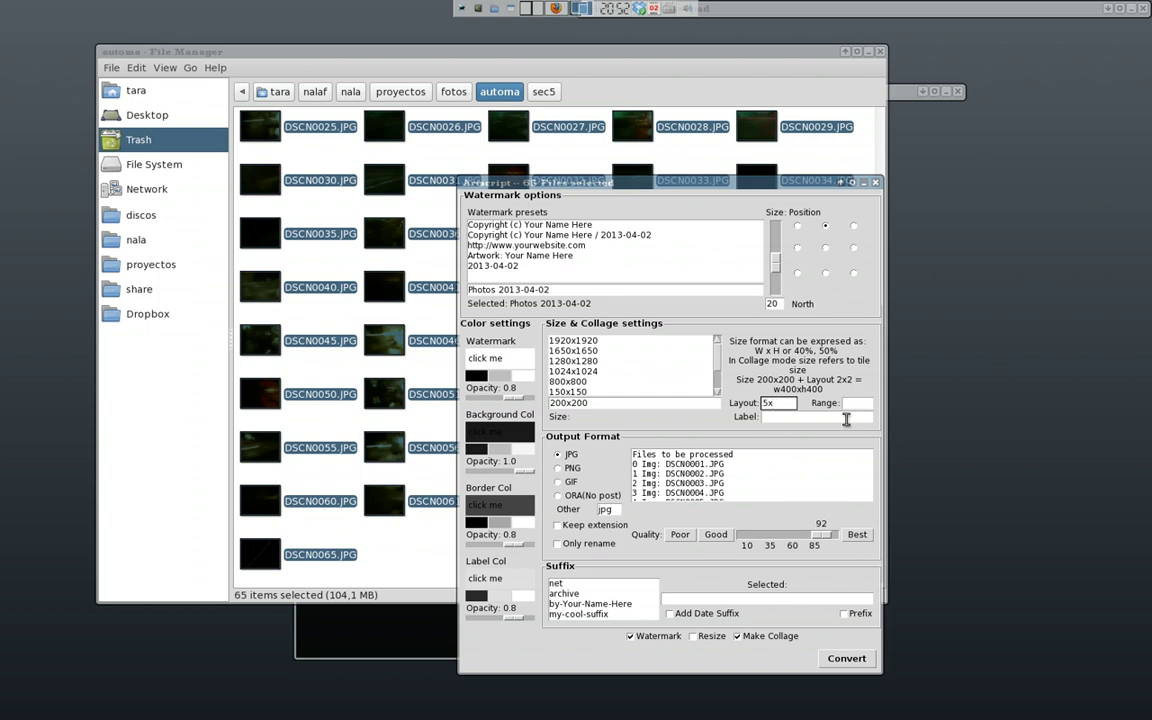
pyautogui.press('Tab')
pyautogui.click(810, 418)
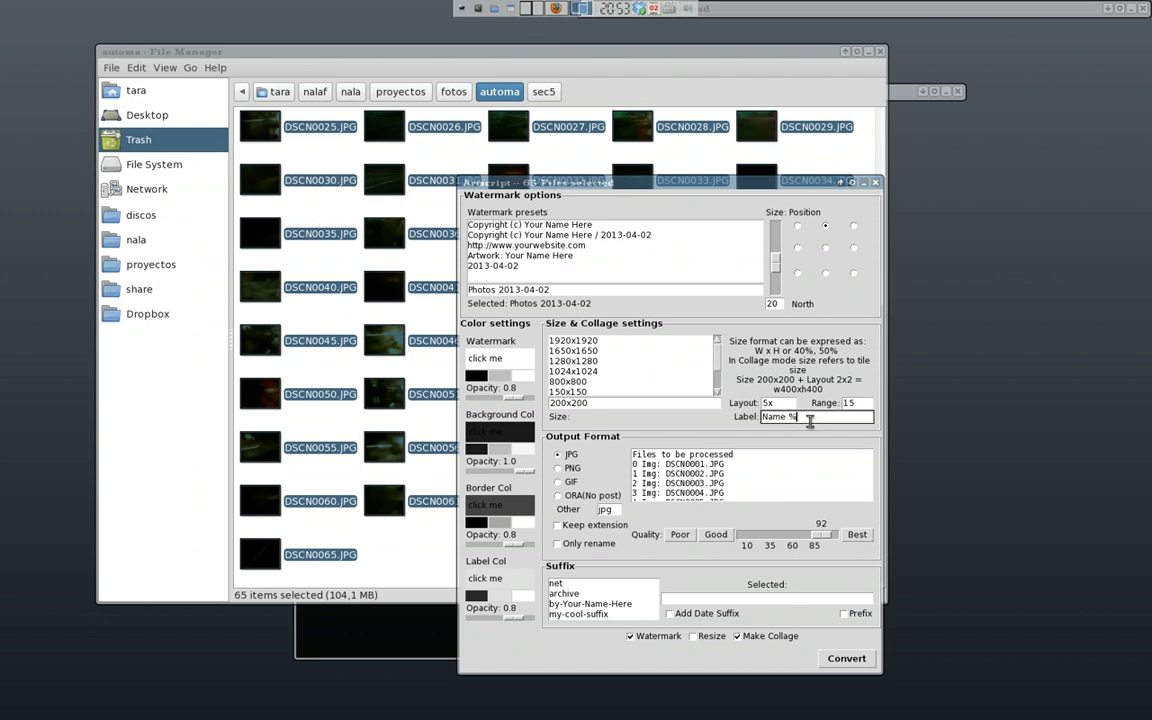
pyautogui.press('Left')
pyautogui.press('Left')
# Switch to Firefox and examine ImageMagick's single letter attribute percent escapes, including %f and %c, then return to Artscript.
pyautogui.click(517, 8)
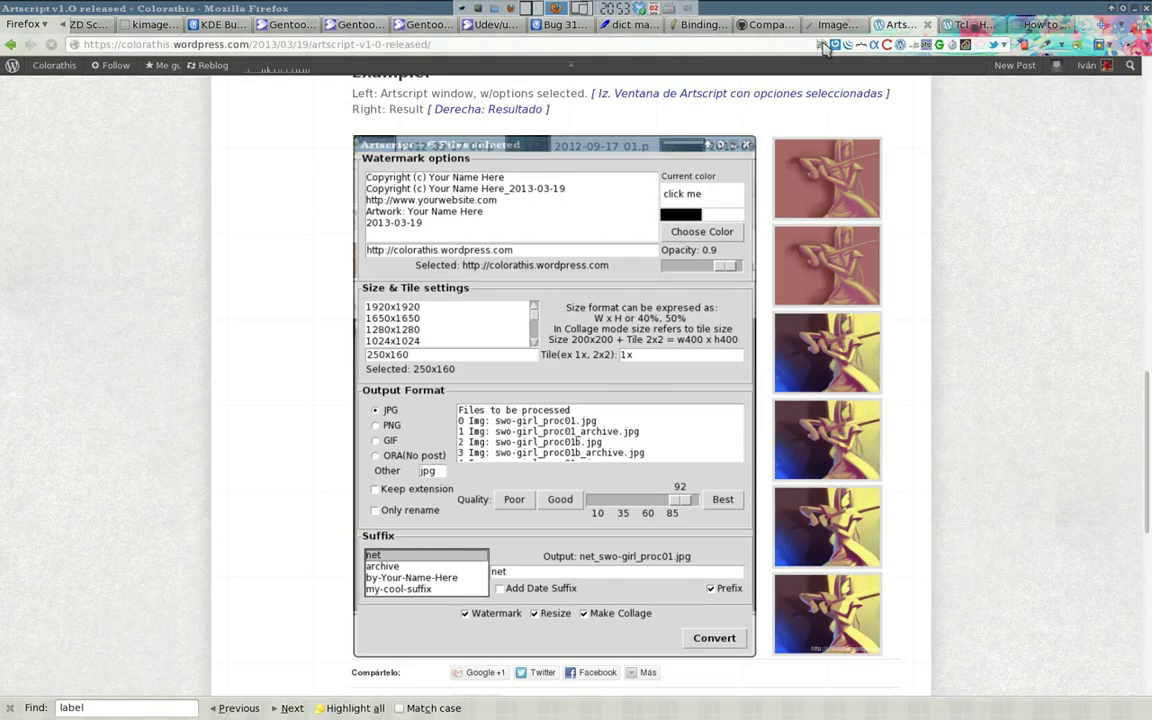
pyautogui.click(815, 24)
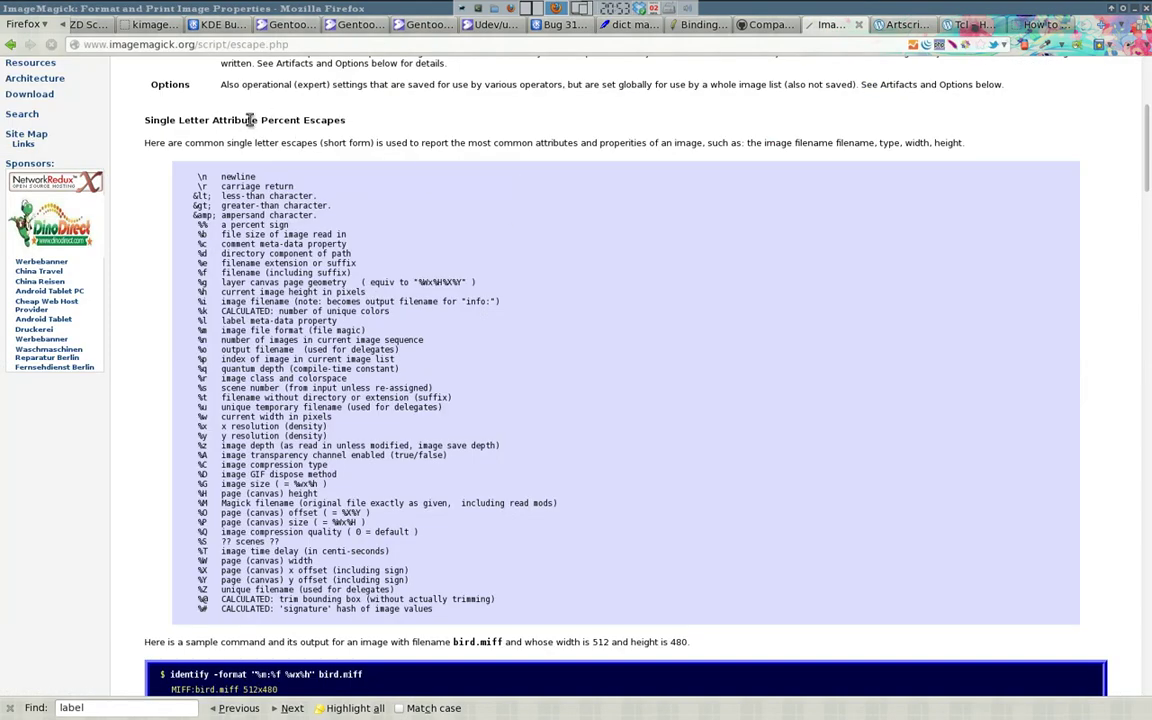
pyautogui.moveTo(258, 120); pyautogui.dragTo(328, 121)
pyautogui.moveTo(180, 172); pyautogui.dragTo(505, 557)
pyautogui.click(515, 597)
pyautogui.moveTo(198, 274); pyautogui.dragTo(361, 274)
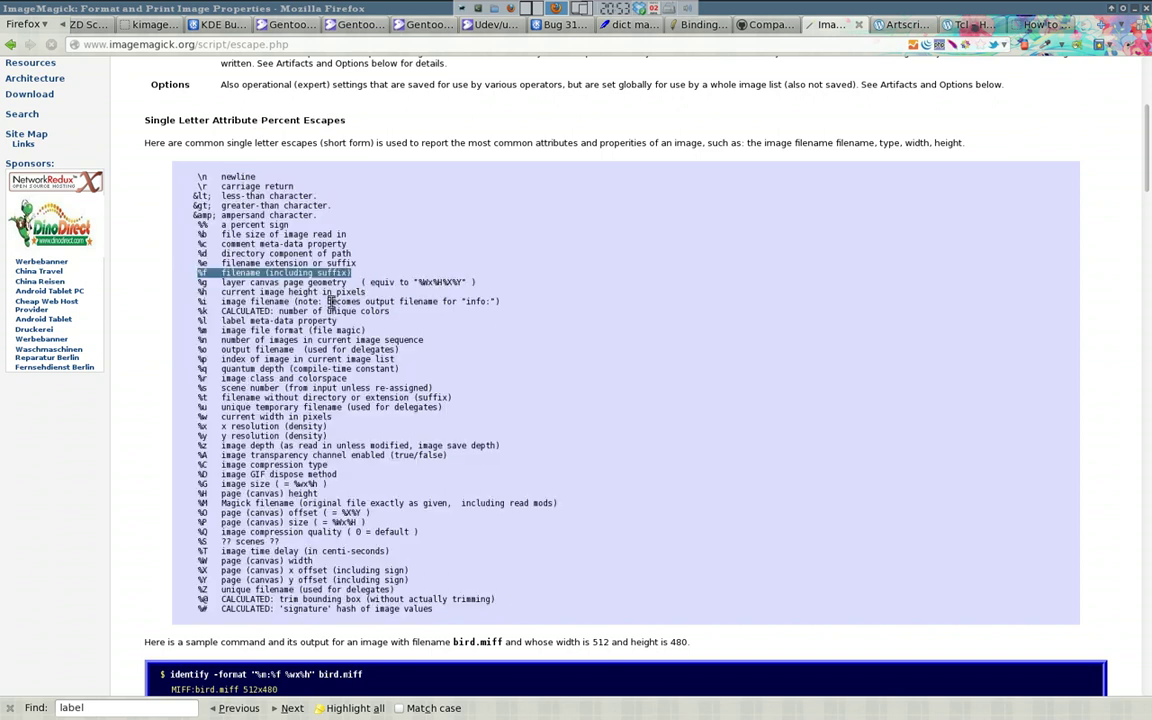
pyautogui.click(216, 416)
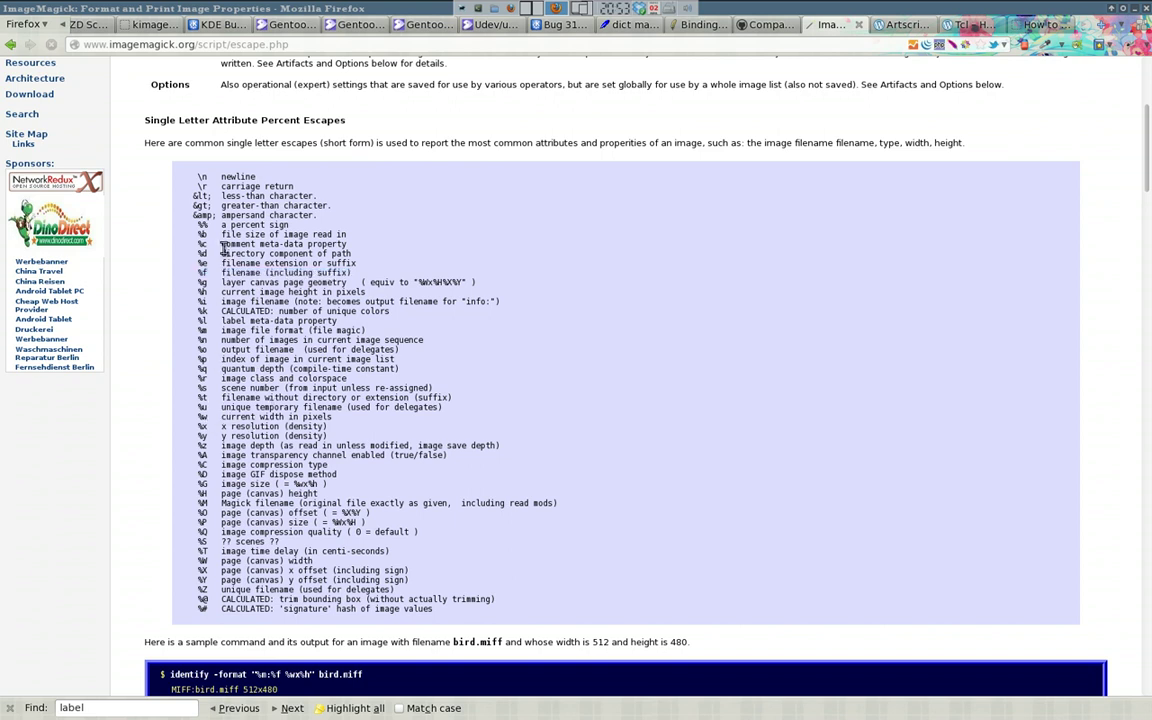
pyautogui.moveTo(222, 246); pyautogui.dragTo(347, 246)
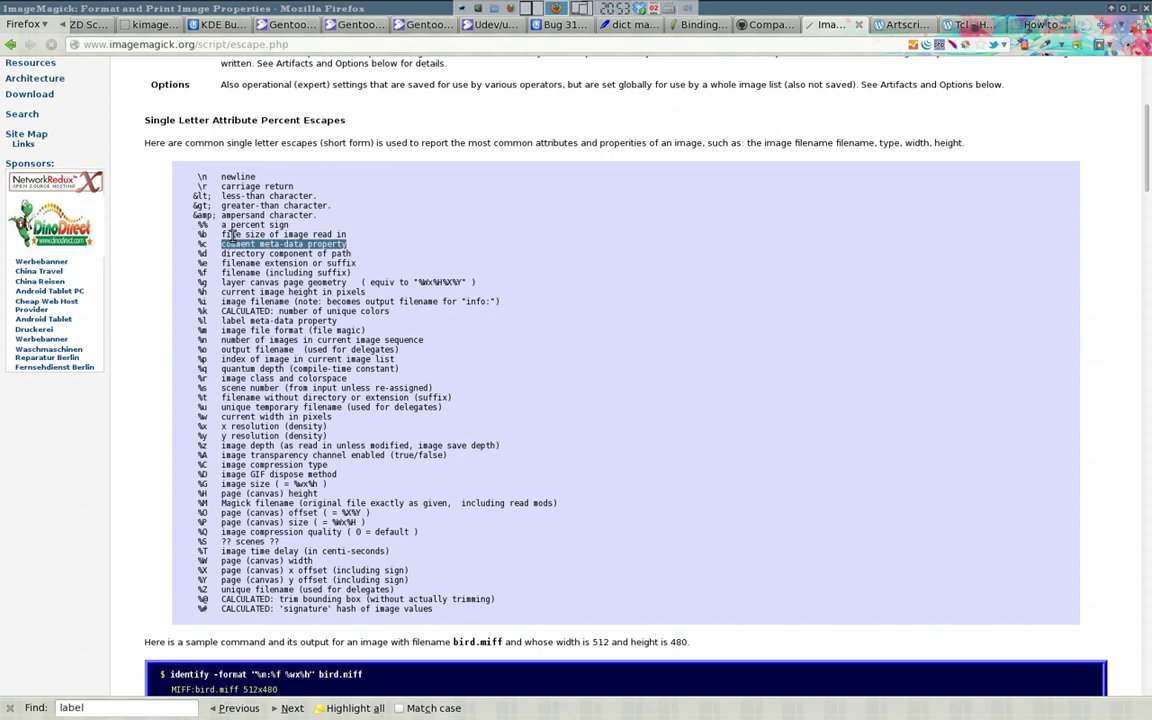
pyautogui.moveTo(209, 243); pyautogui.dragTo(196, 243)
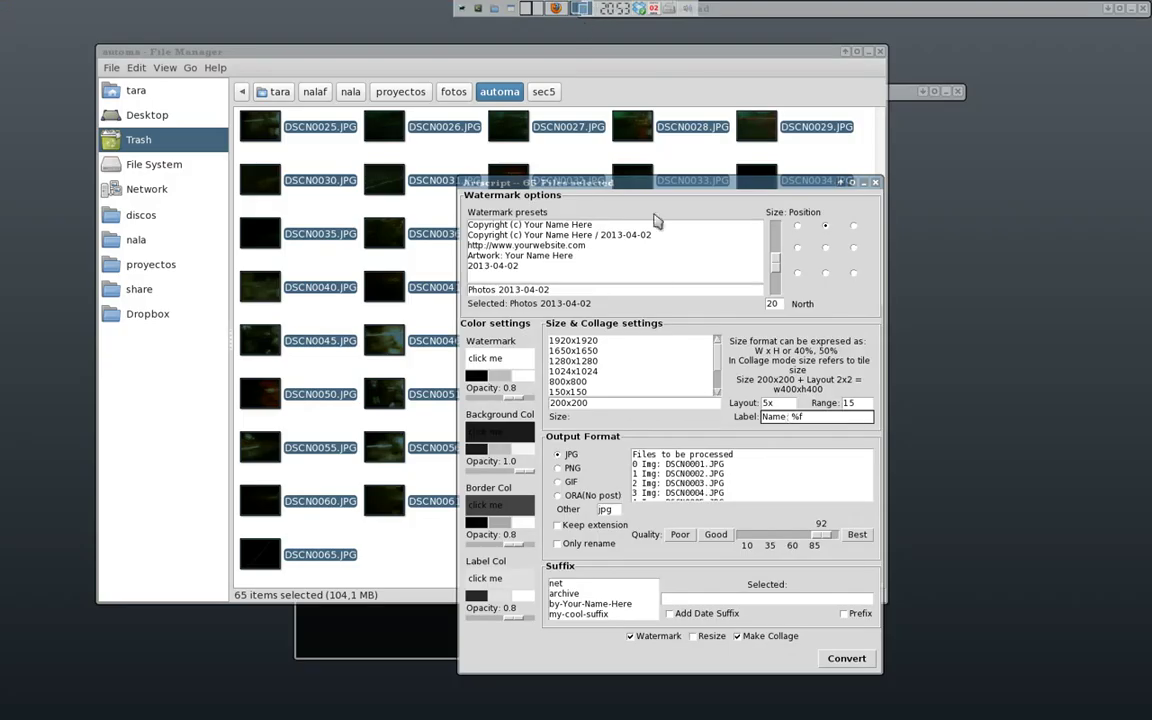
# Enable resizing and set the collage tile size to 330x280.
pyautogui.moveTo(656, 178); pyautogui.dragTo(696, 170)
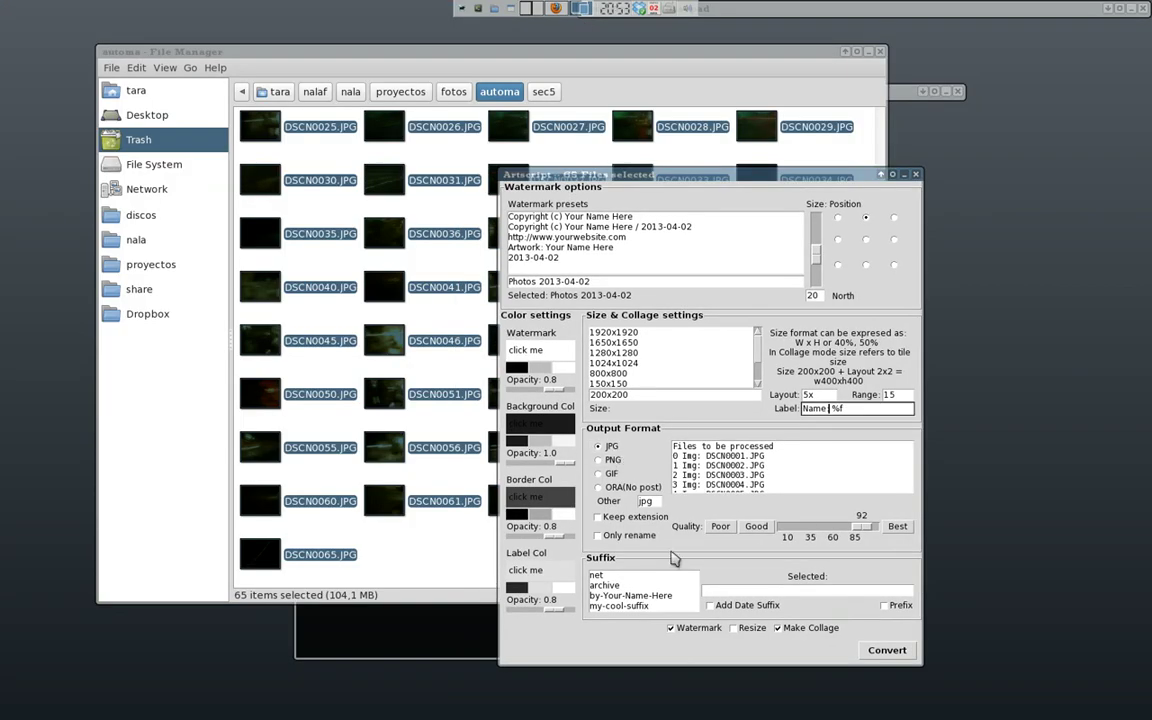
pyautogui.click(734, 628)
pyautogui.doubleClick(634, 396)
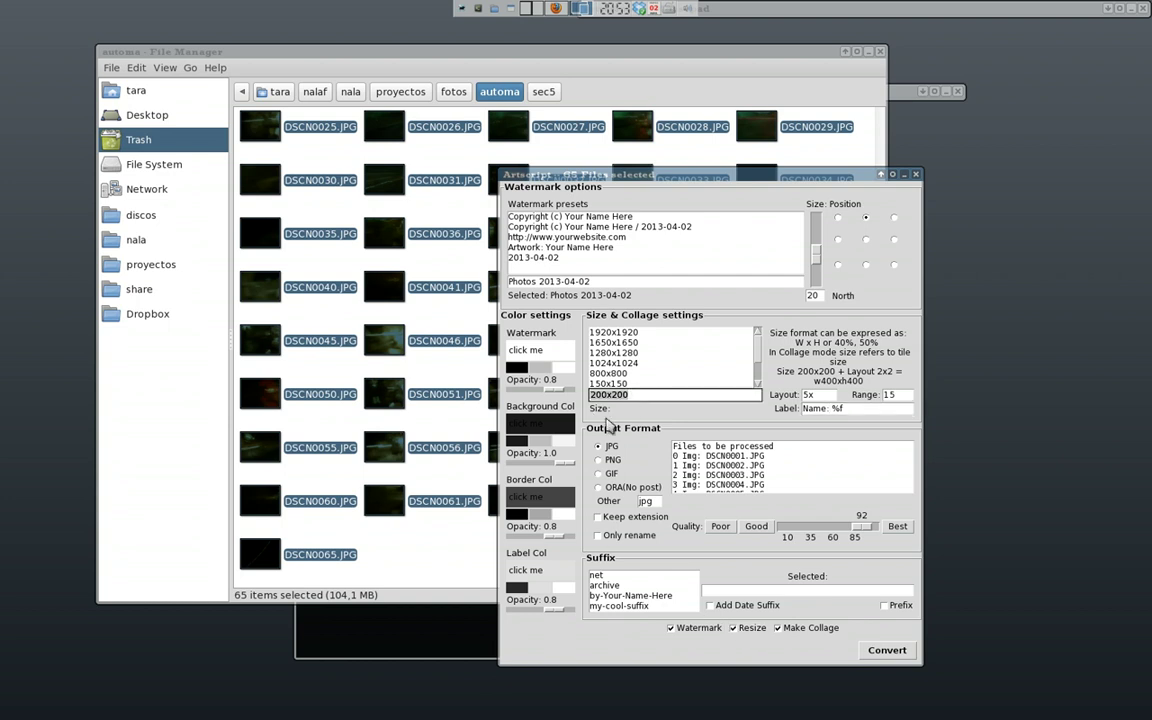
pyautogui.write('330x280')
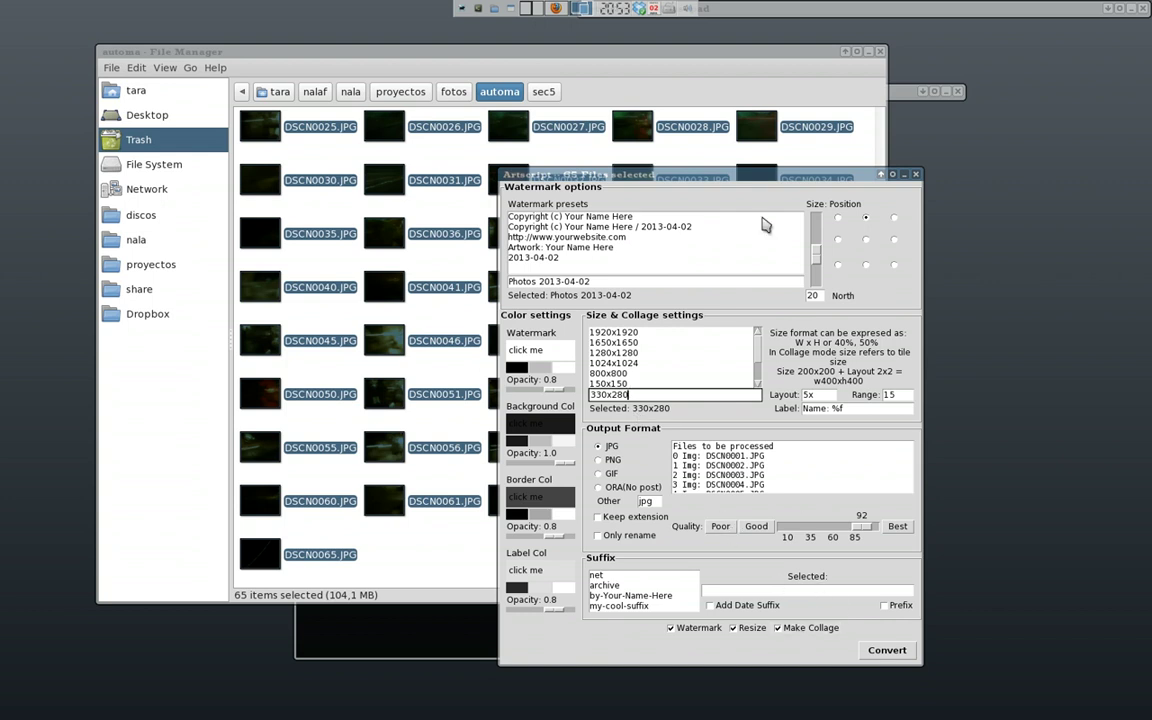
pyautogui.moveTo(668, 172); pyautogui.dragTo(702, 153)
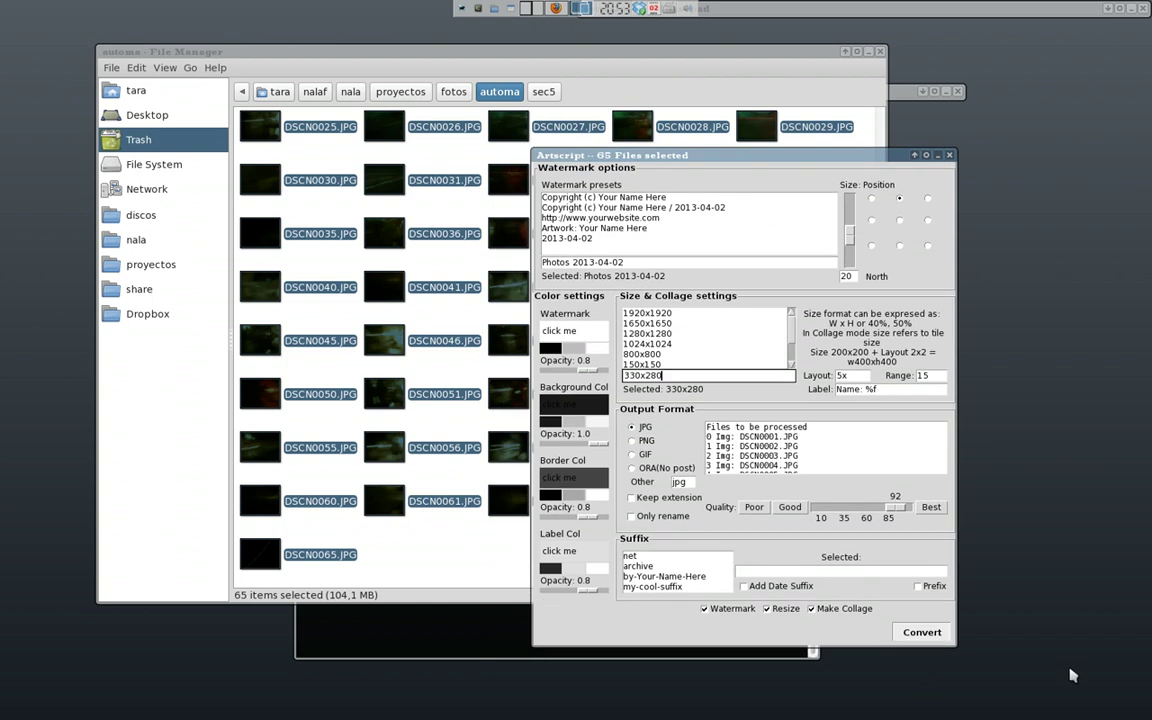
pyautogui.moveTo(768, 156); pyautogui.dragTo(238, 121)
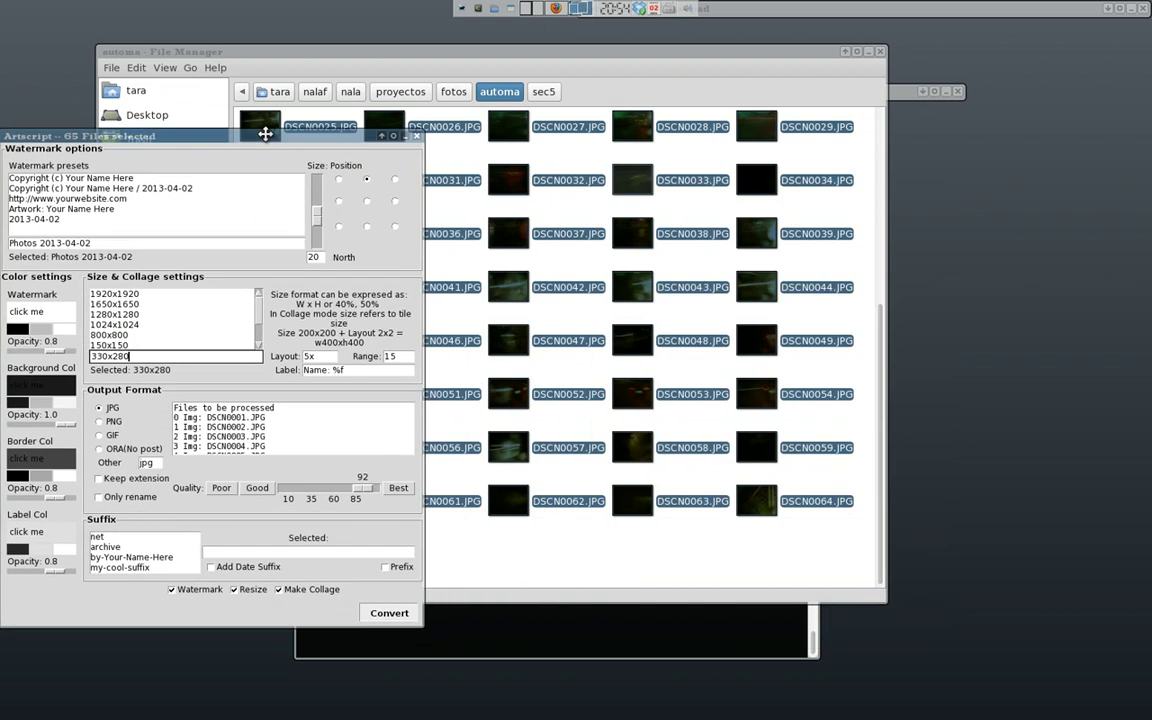
# Switch to the Artscript source in the text editor and set the second background swatch color in ::bgswatch to #0033ee.
pyautogui.click(765, 10)
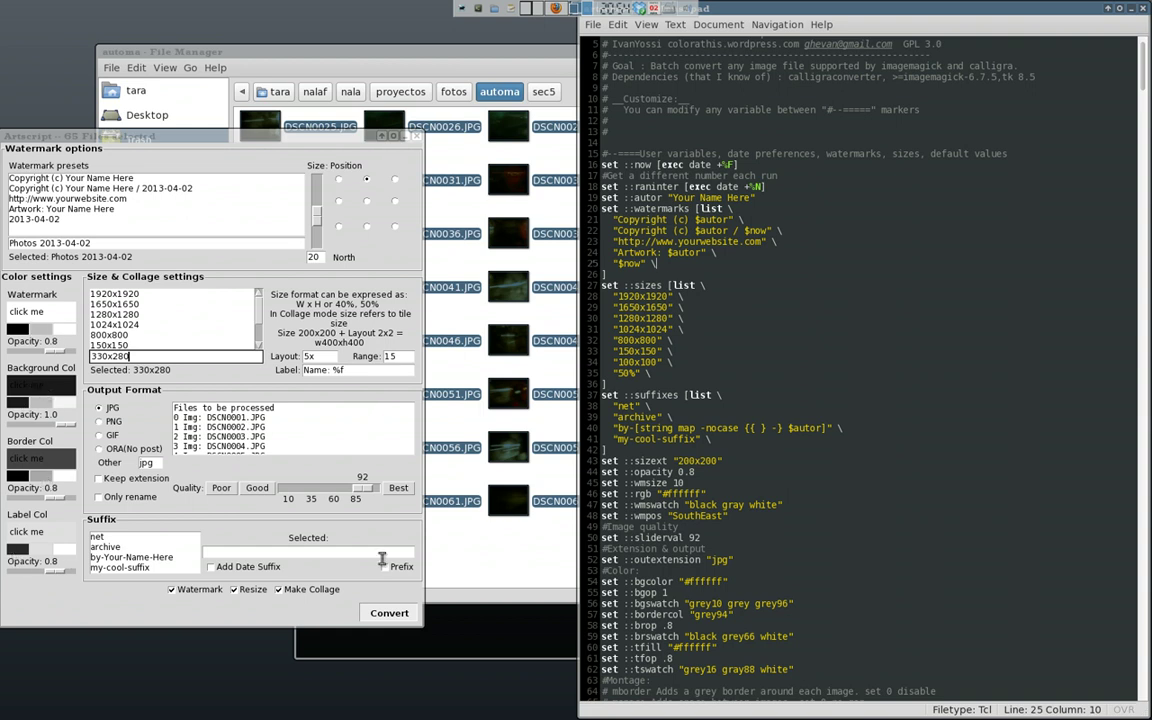
pyautogui.scroll(-2, 770, 537)
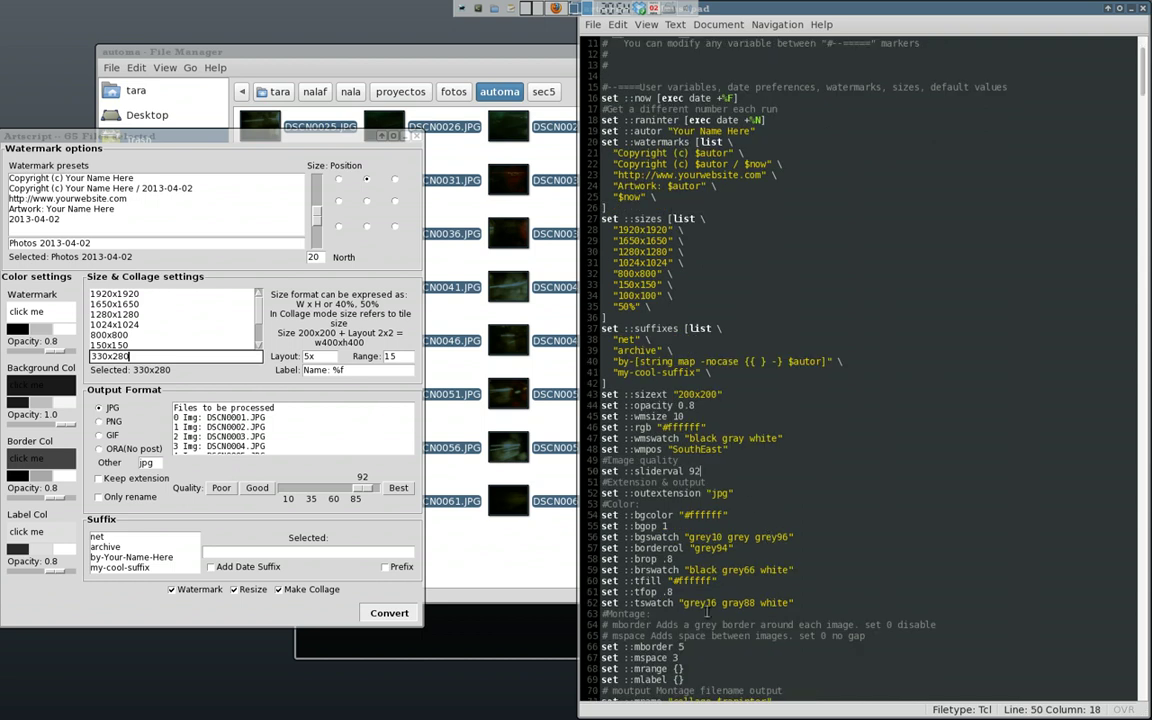
pyautogui.click(709, 438)
pyautogui.click(752, 539)
pyautogui.press('BackSpace')
pyautogui.press('BackSpace')
pyautogui.press('BackSpace')
pyautogui.press('BackSpace')
pyautogui.write('#0033ee')
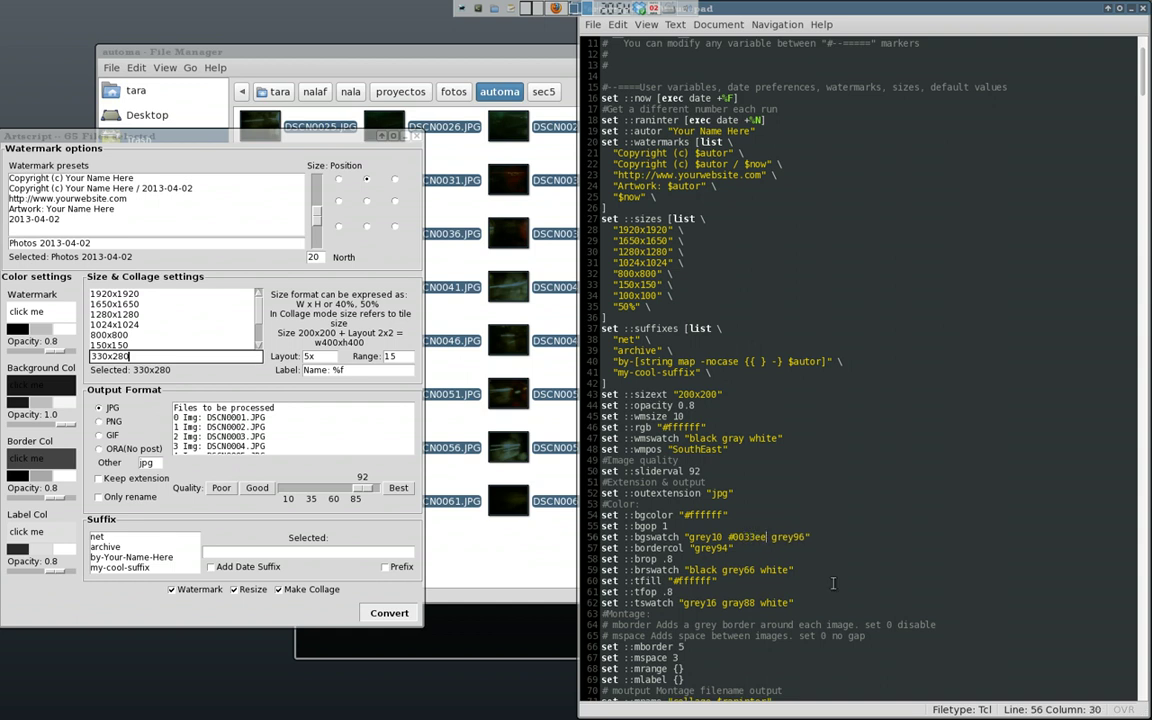
# Change the first border swatch color in ::brswatch to red.
pyautogui.doubleClick(712, 570)
pyautogui.write('red')
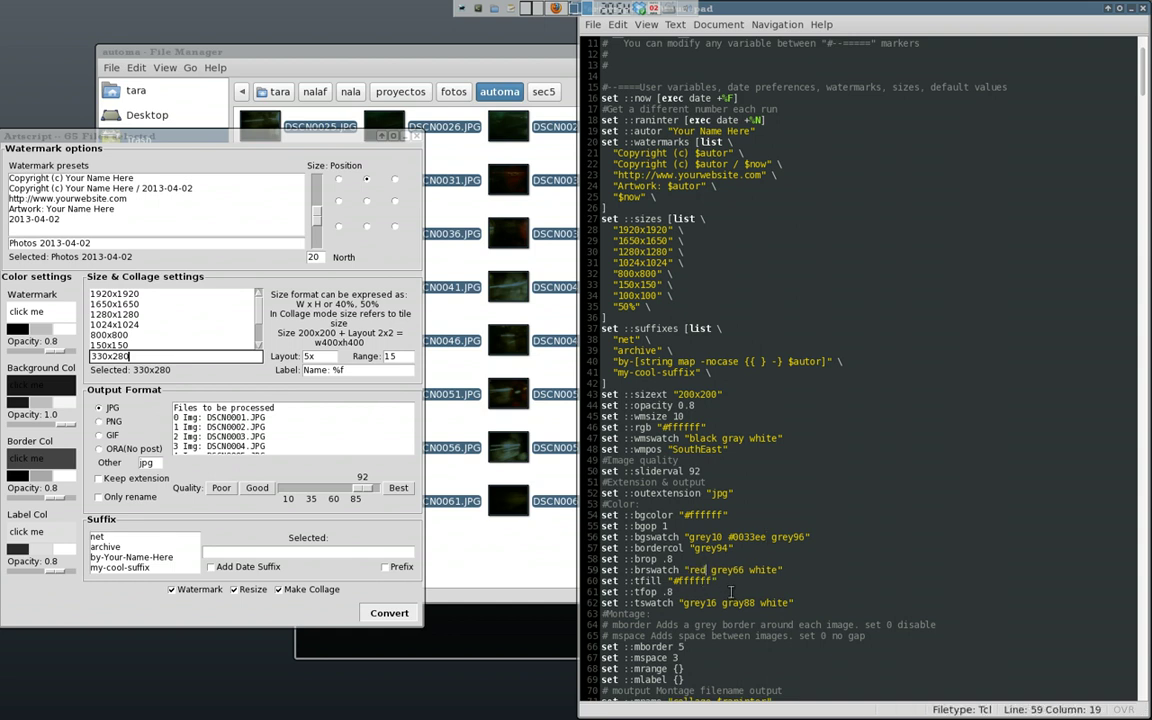
pyautogui.click(796, 580)
# Switch to the file manager and open DSCN0062.JPG with Artscript dev.
pyautogui.click(480, 472)
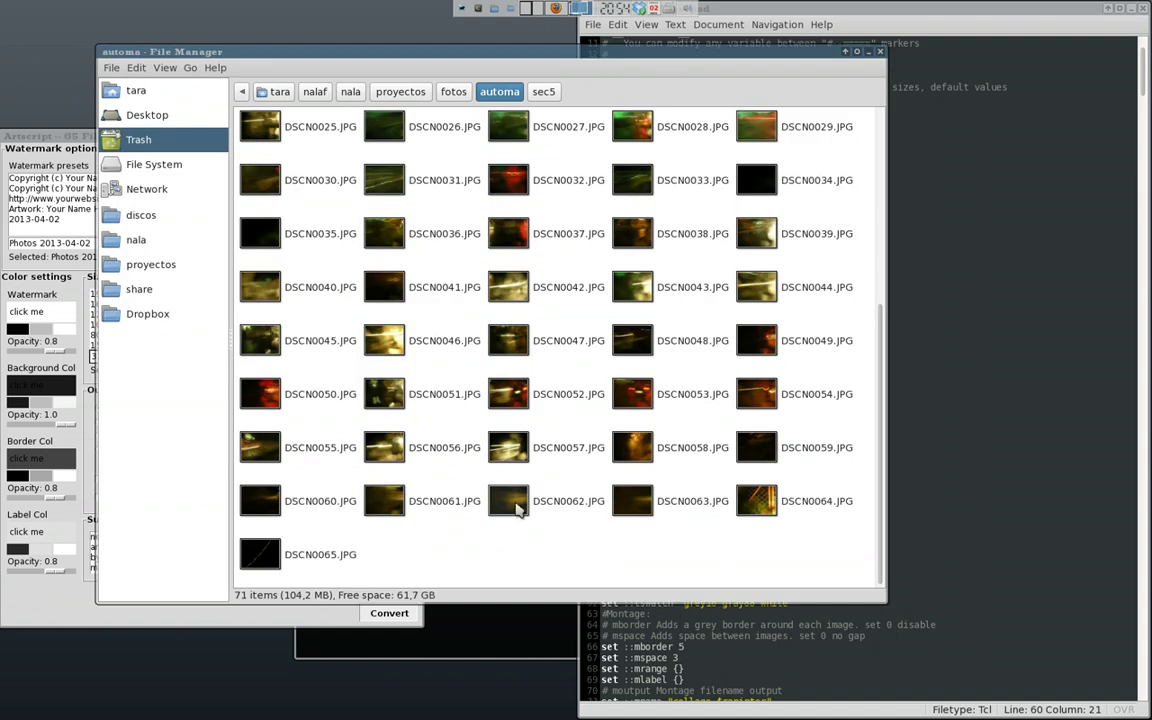
pyautogui.click(538, 508)
pyautogui.click(517, 548)
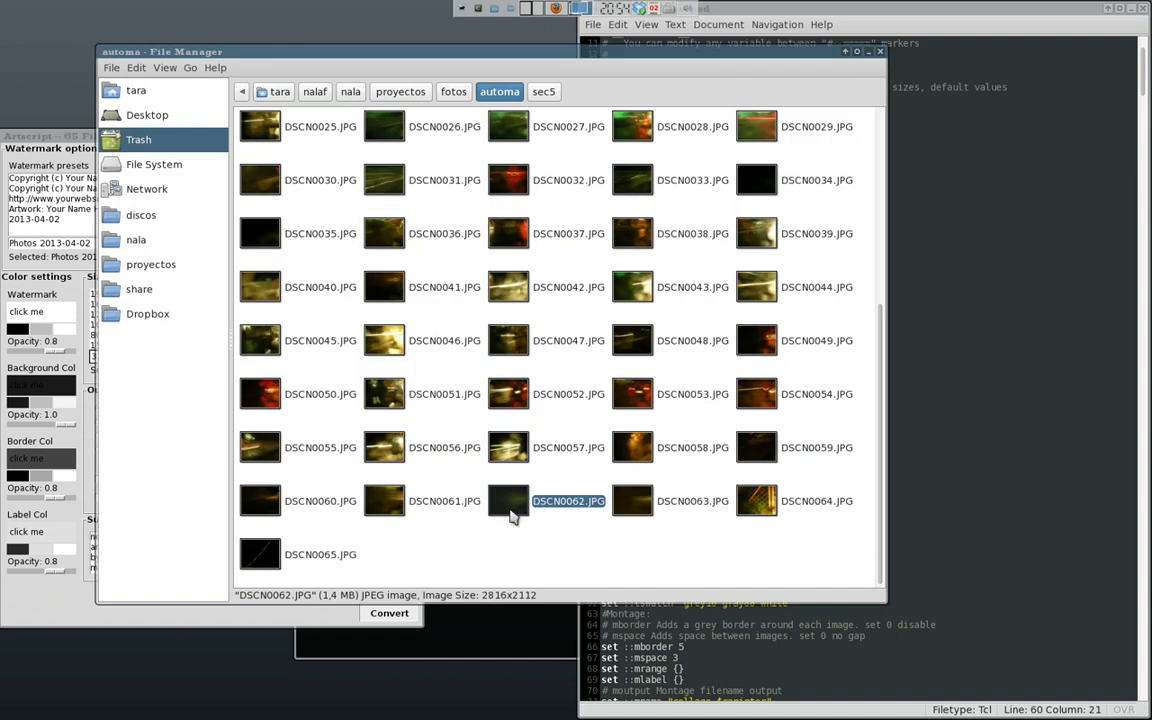
pyautogui.rightClick(510, 510)
pyautogui.click(555, 448)
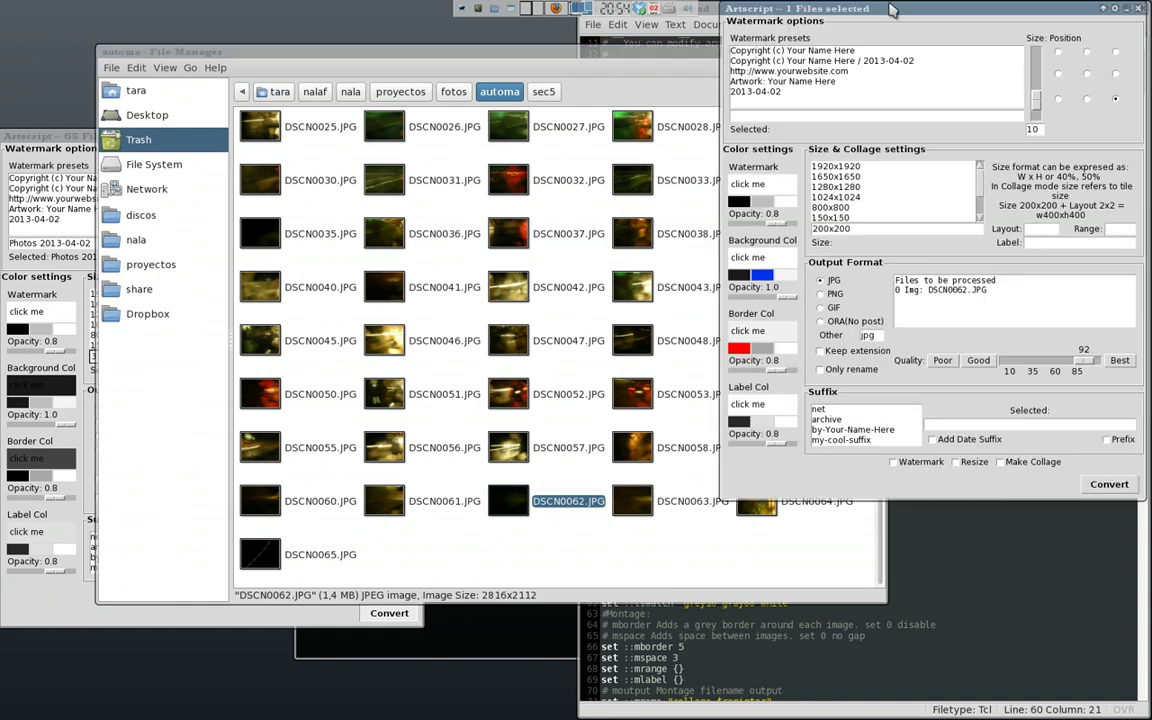
# Try swatches for background (blue, darkest), border (gray), watermark (black) and label (darkest), and close this single-file Artscript window.
pyautogui.moveTo(803, 12); pyautogui.dragTo(324, 130)
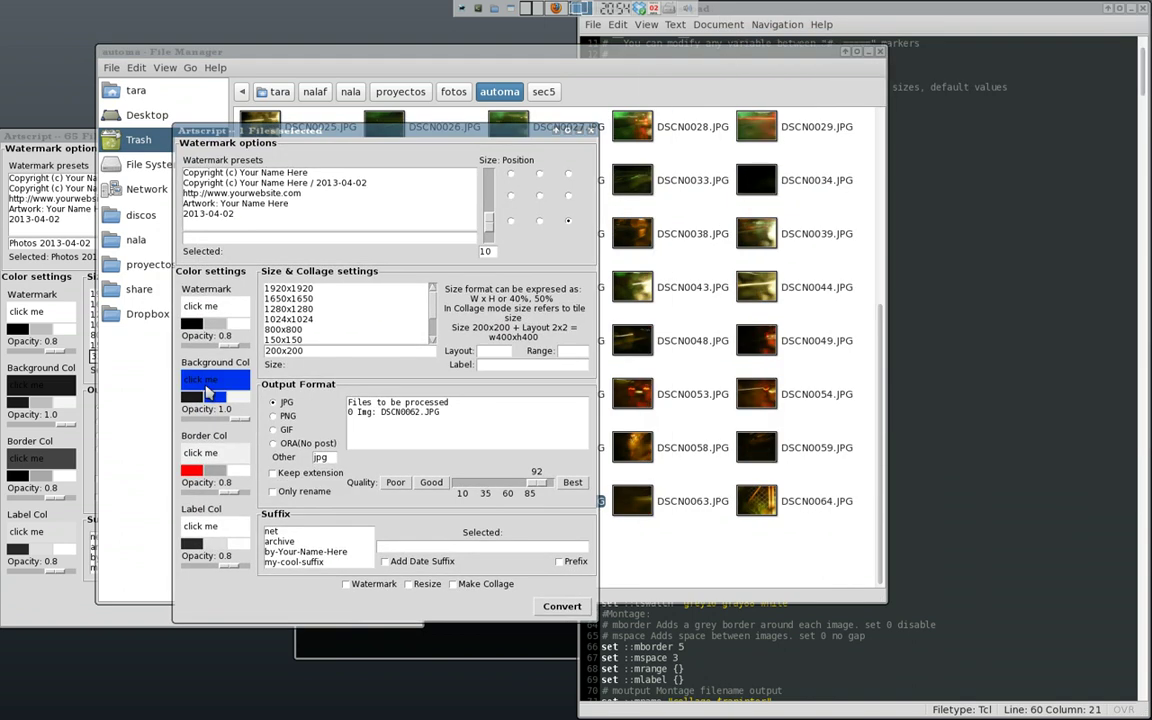
pyautogui.click(199, 474)
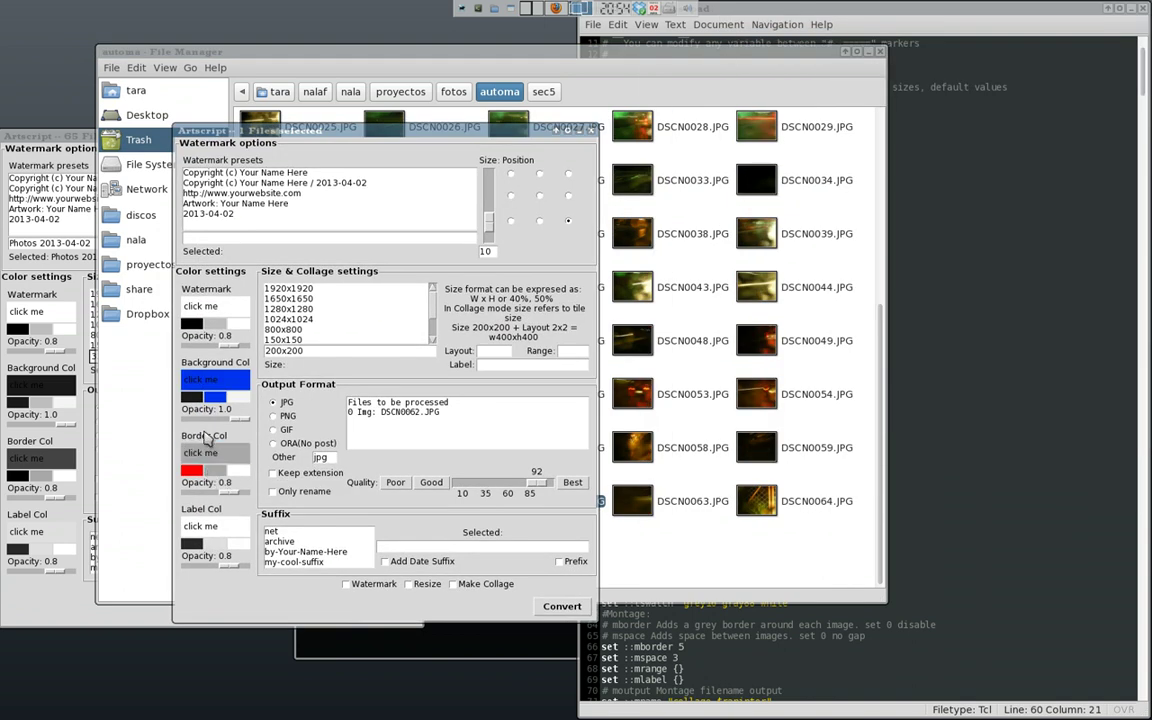
pyautogui.click(191, 324)
pyautogui.click(191, 543)
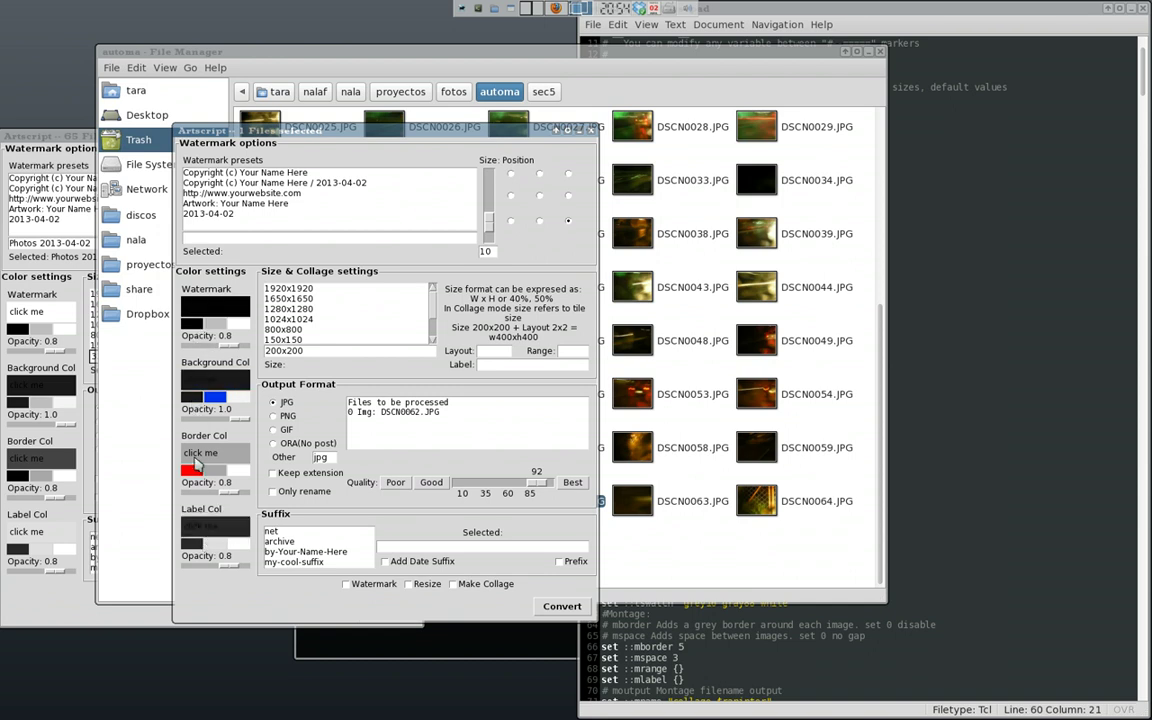
pyautogui.click(190, 398)
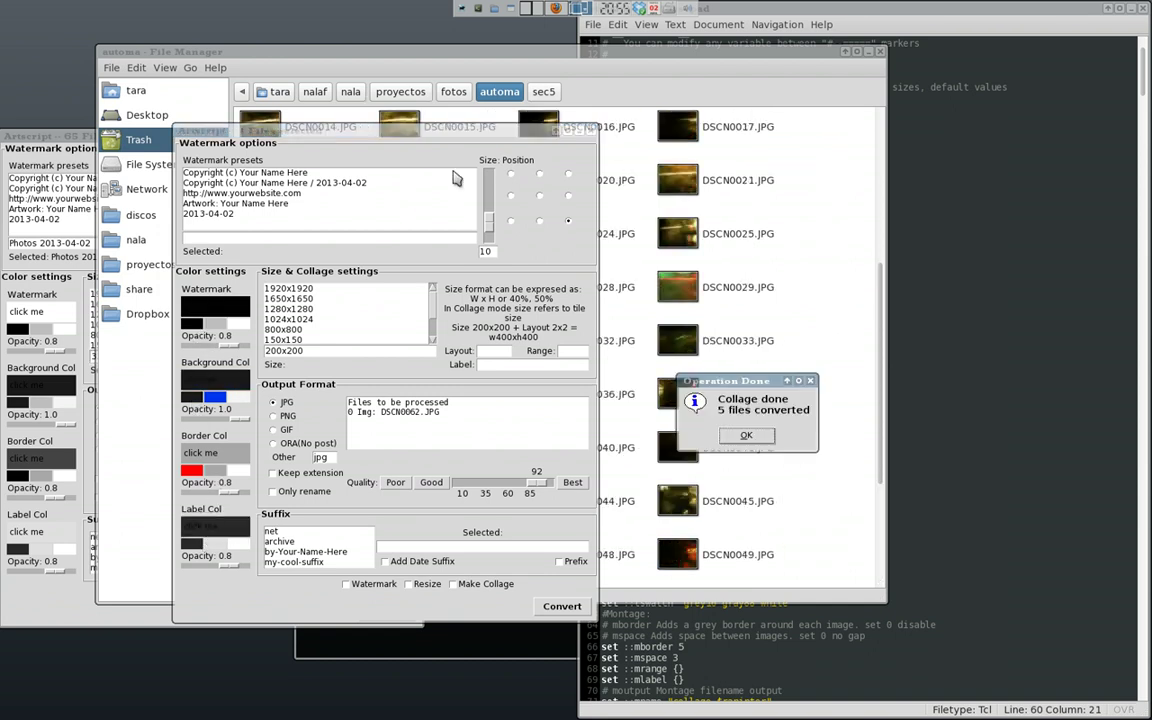
pyautogui.moveTo(372, 131); pyautogui.dragTo(378, 170)
pyautogui.click(537, 152)
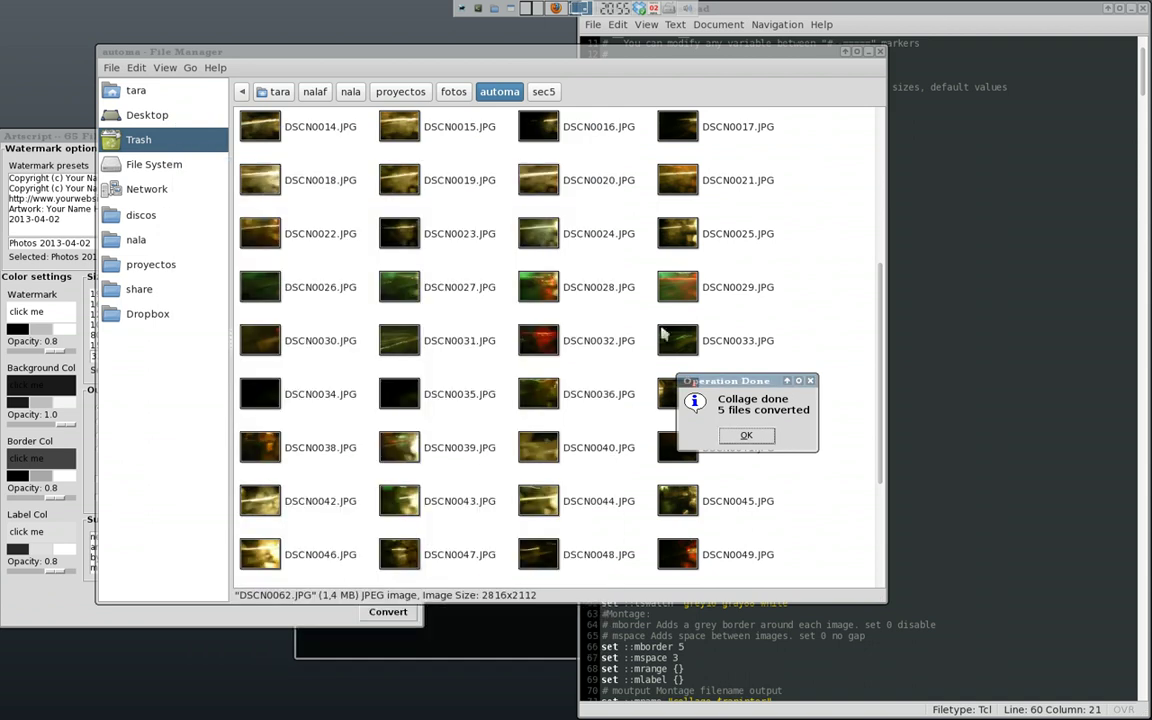
# Dismiss the collage completion message and undo the last border swatch edit in the script.
pyautogui.click(785, 450)
pyautogui.click(891, 476)
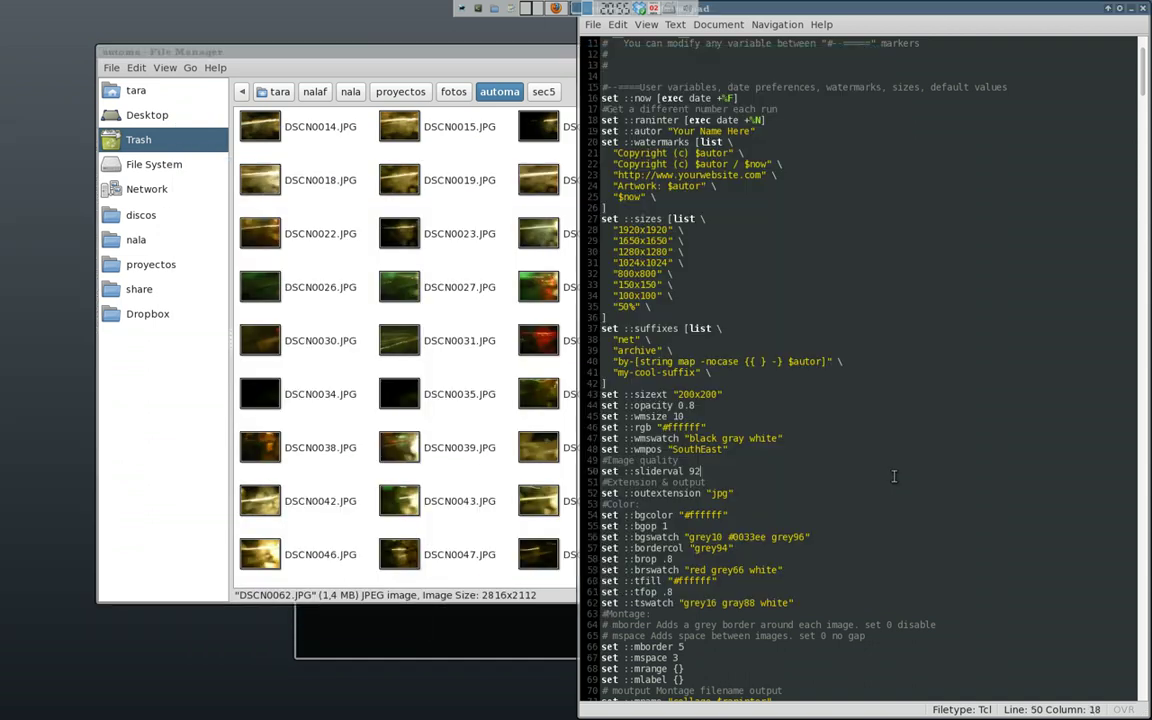
pyautogui.hotkey('ctrl', 'z')
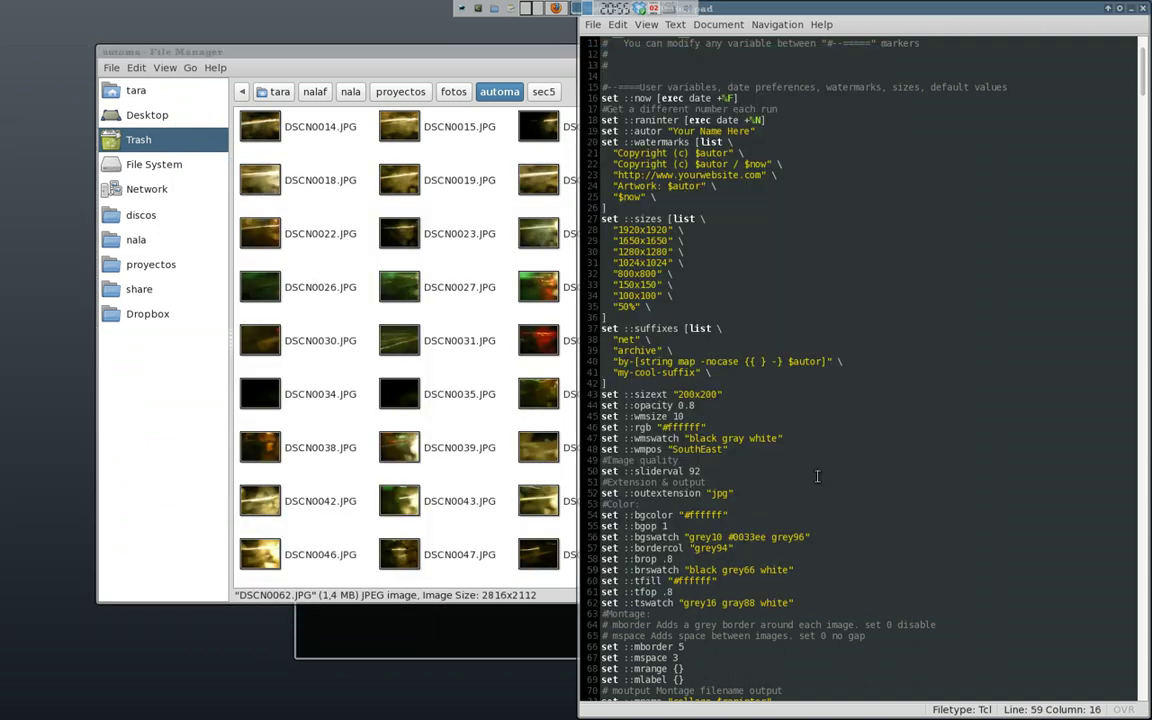
# Open 0_collage-067130936.jpg from the automa folder in Geeqie and examine its watermark, tile borders and file name labels.
pyautogui.click(485, 377)
pyautogui.scroll(4, 488, 380)
pyautogui.scroll(2, 488, 380)
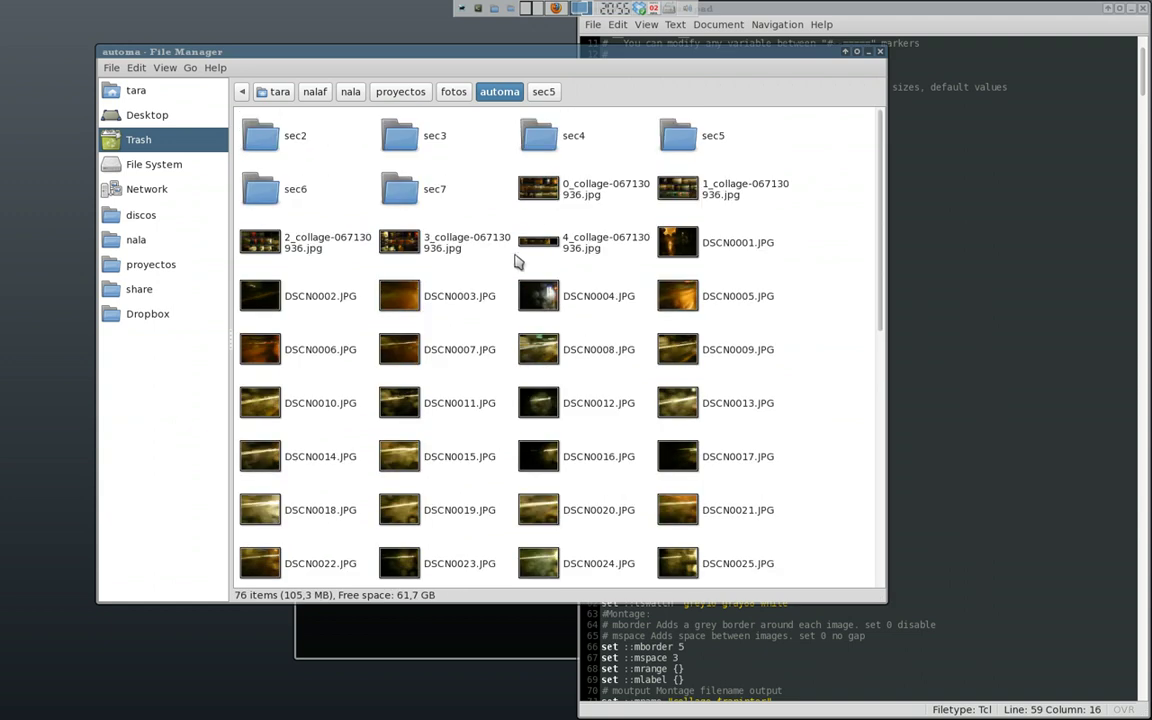
pyautogui.click(538, 204)
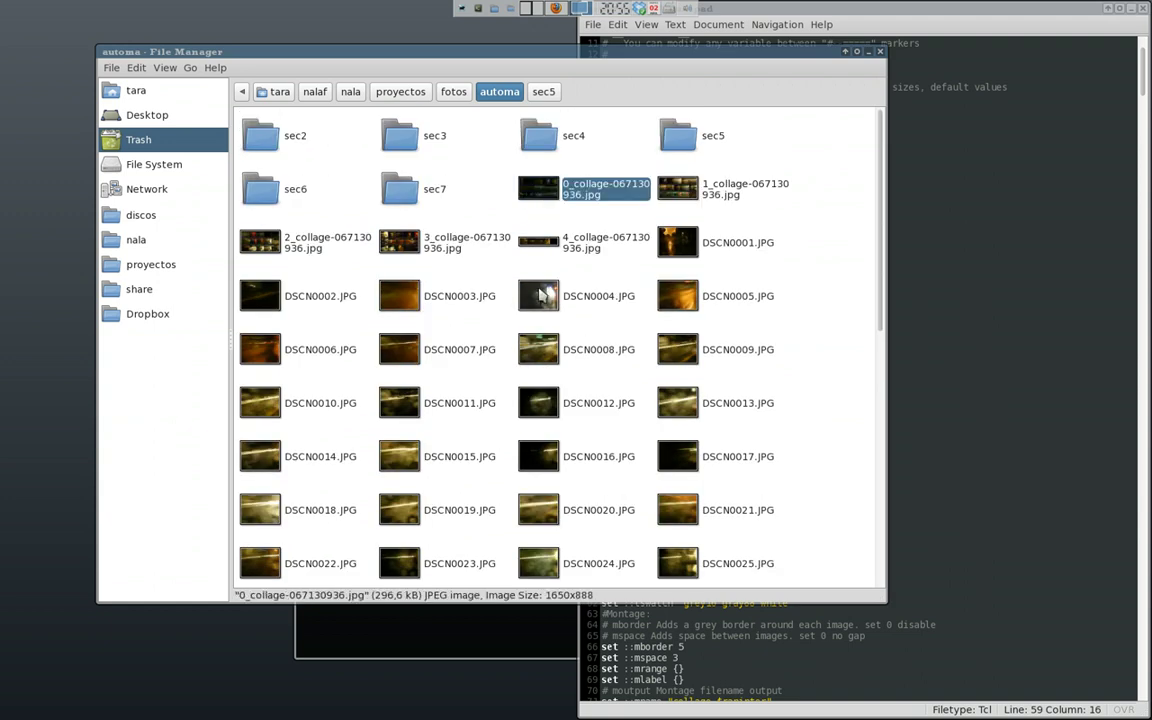
pyautogui.press('Return')
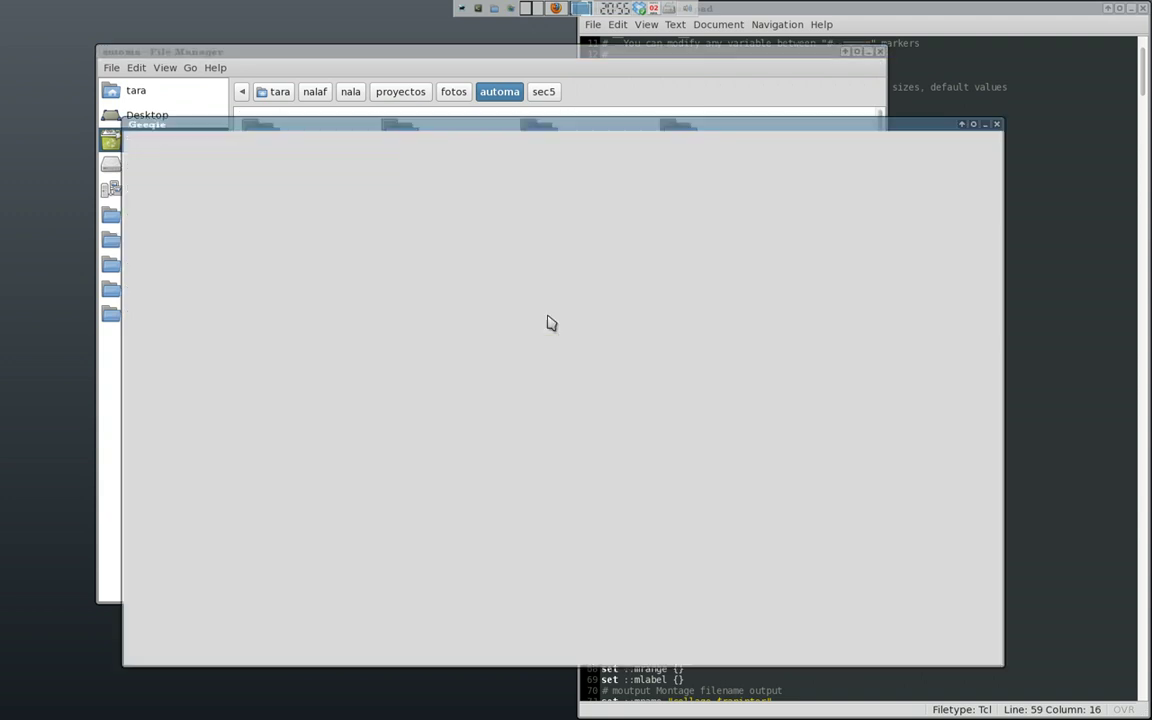
pyautogui.moveTo(545, 130); pyautogui.dragTo(548, 120)
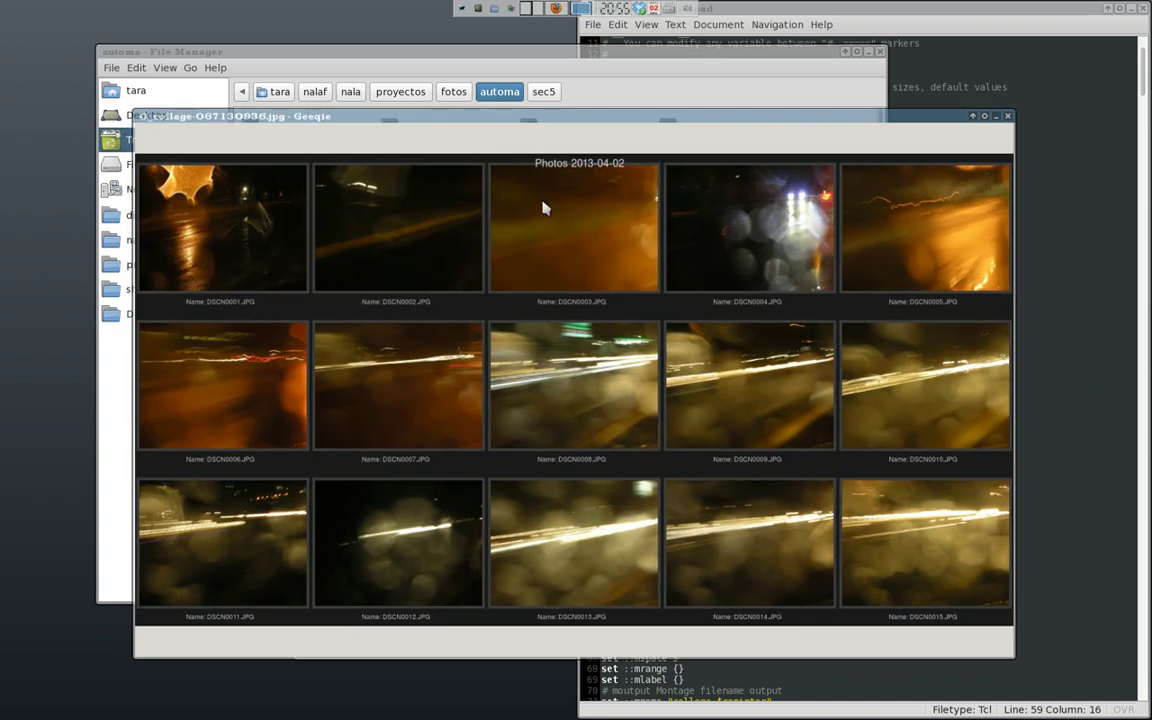
pyautogui.doubleClick(548, 222)
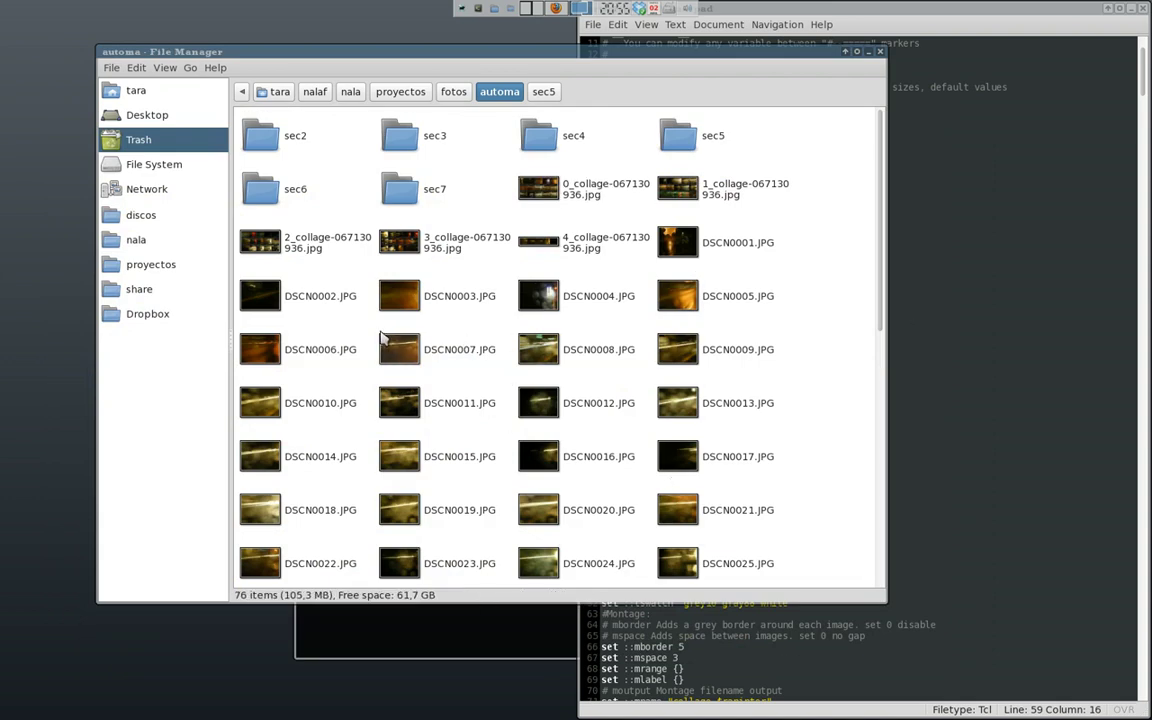
# Open photos DSCN0007 to DSCN0009 and DSCN0011 to DSCN0013 with Artscript dev and close it again.
pyautogui.moveTo(330, 293); pyautogui.dragTo(640, 392)
pyautogui.rightClick(678, 410)
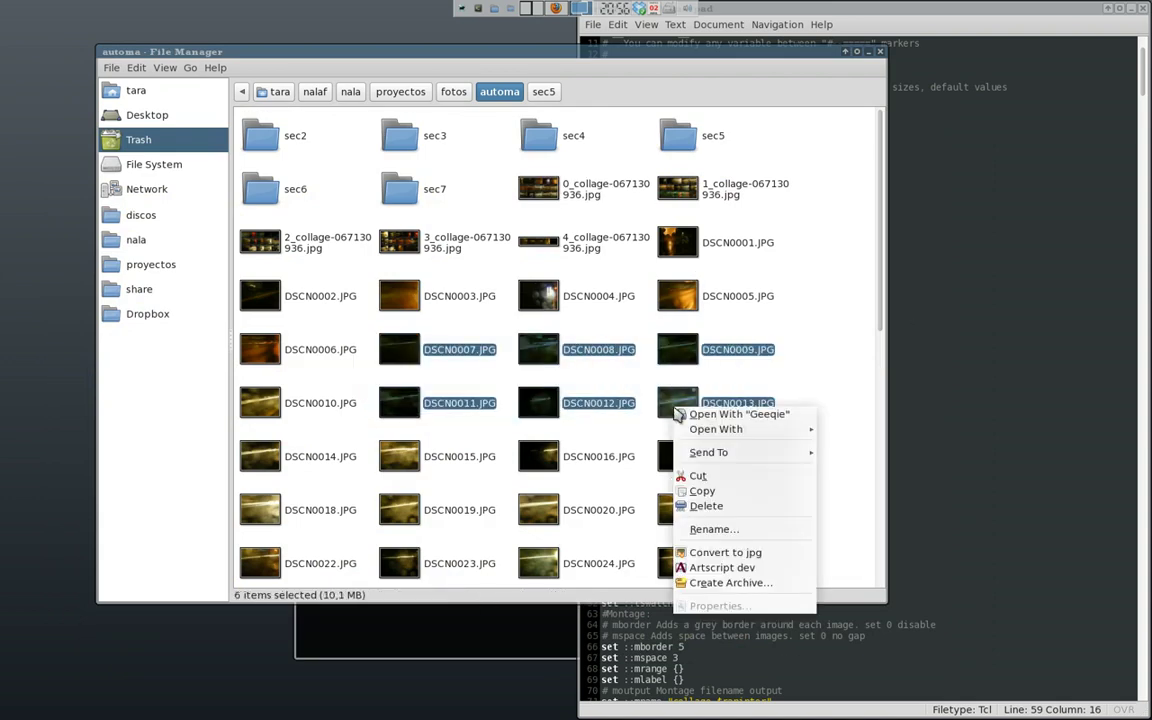
pyautogui.click(722, 567)
pyautogui.moveTo(279, 229); pyautogui.dragTo(437, 175)
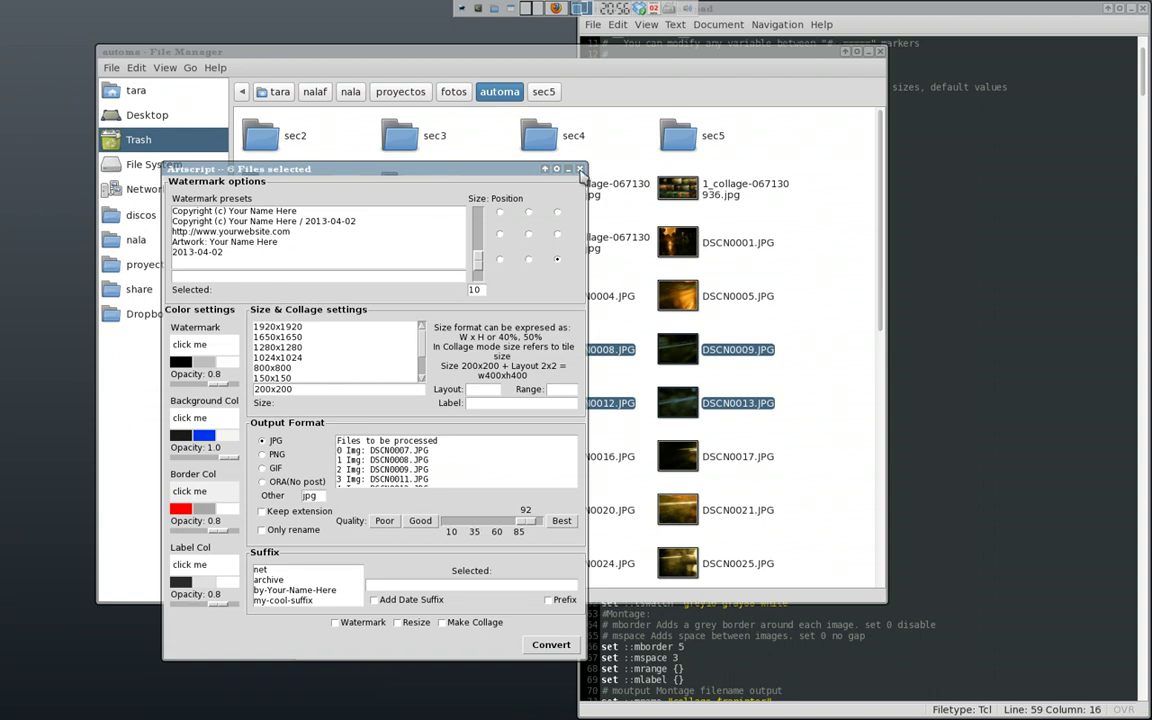
pyautogui.press('Escape')
pyautogui.scroll(1, 492, 55)
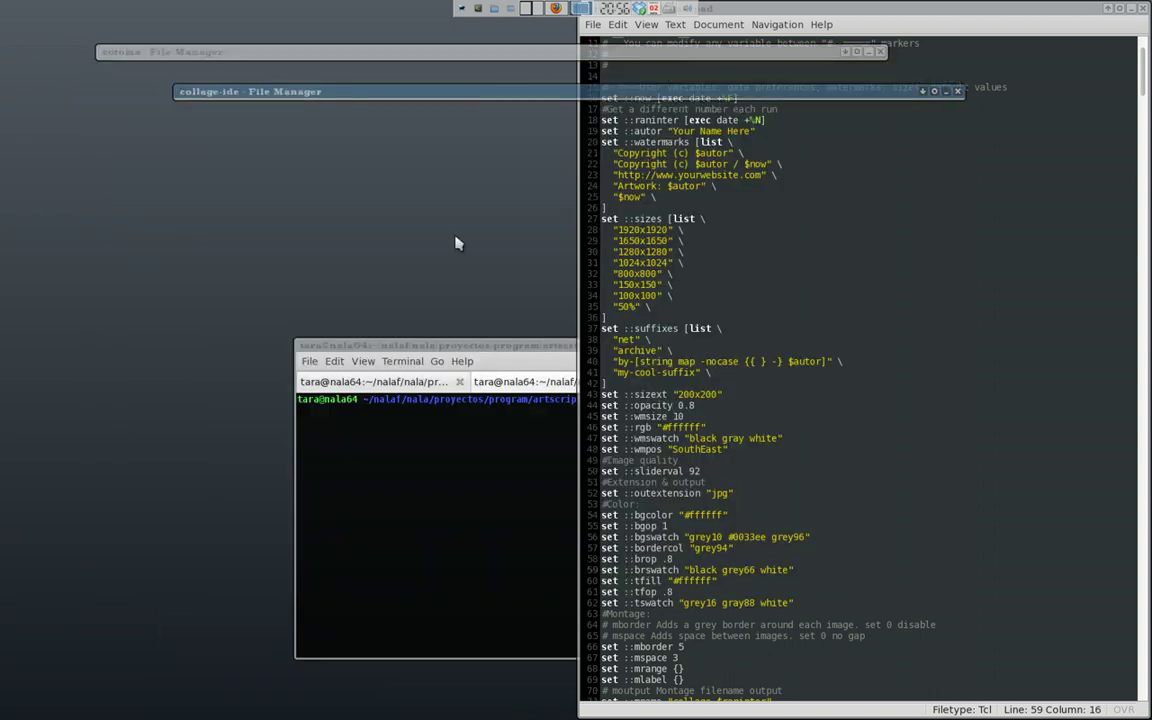